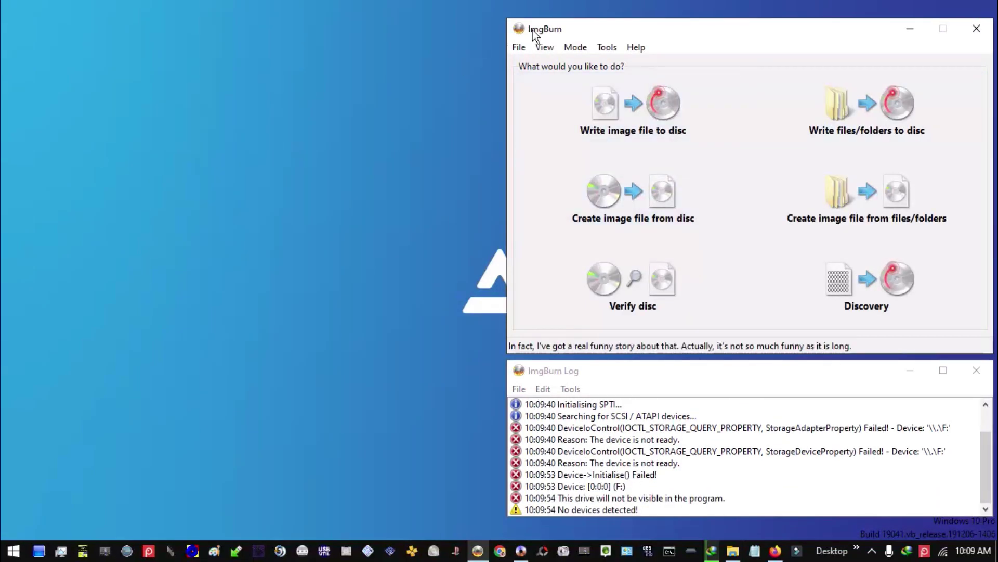
- Close ImgBurn, then switch to UltraISO and close it too
{"action": "left_click", "coordinate": [976, 29]}
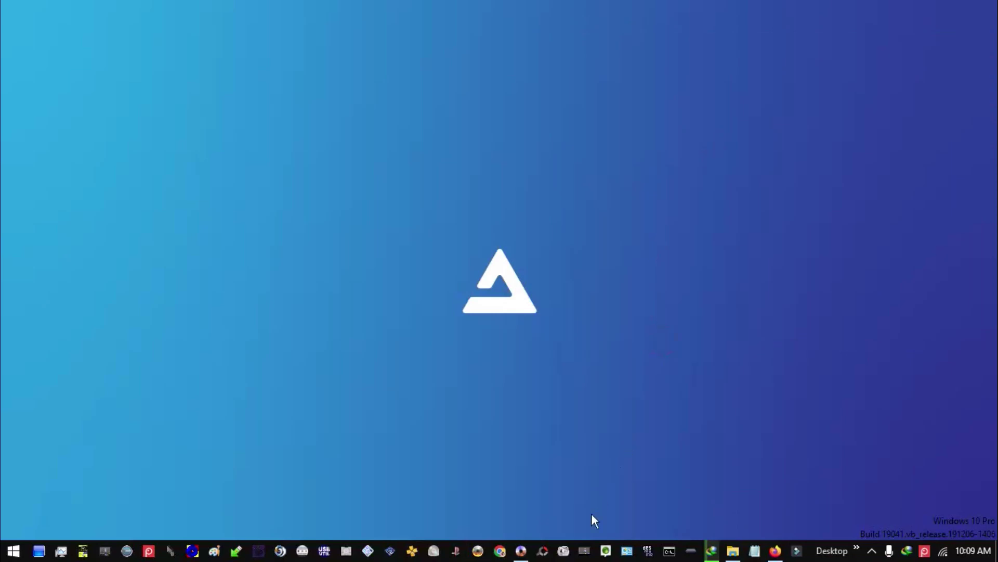
{"action": "left_click", "coordinate": [521, 551]}
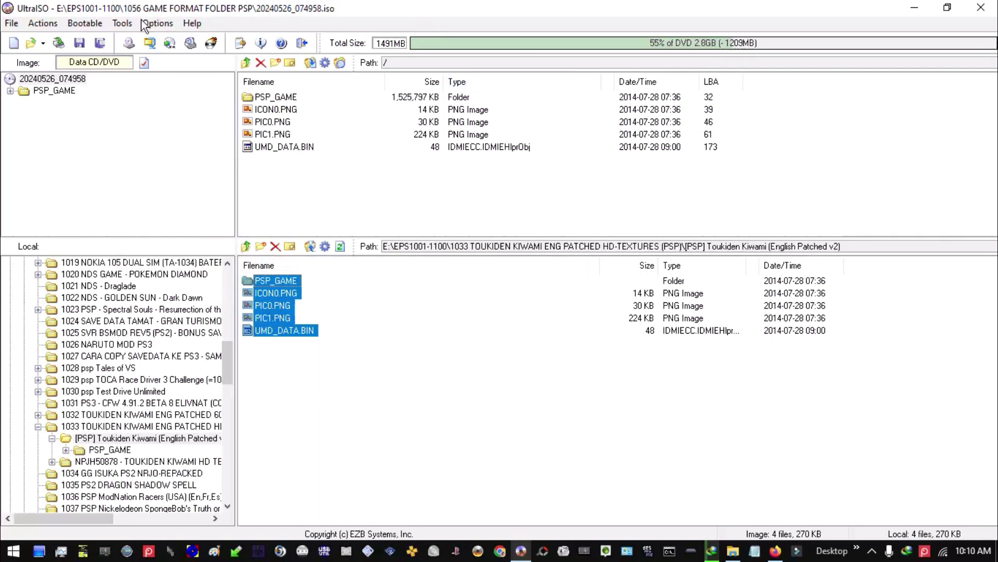
{"action": "left_click", "coordinate": [14, 24]}
{"action": "mouse_move", "coordinate": [23, 38]}
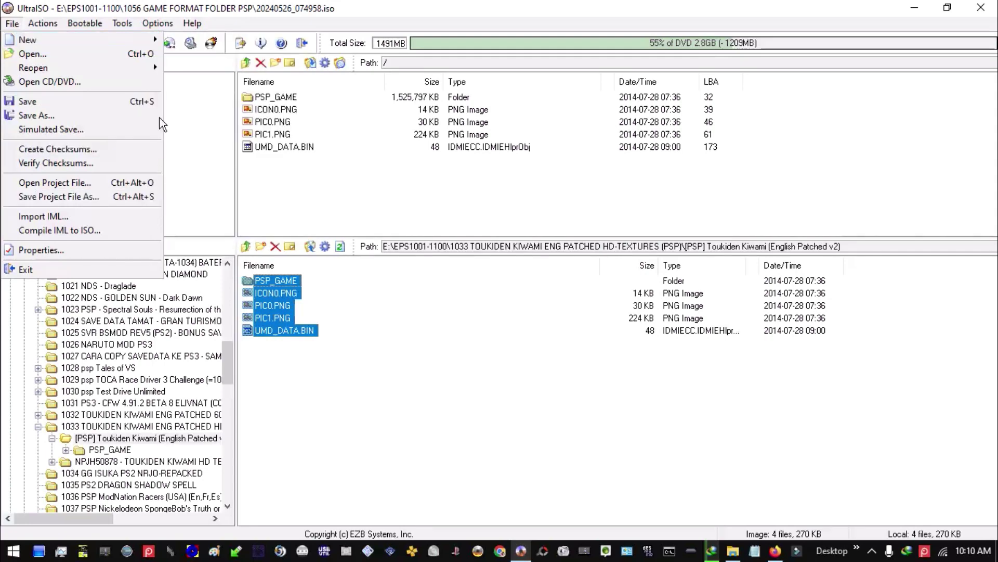
{"action": "key", "text": "Right"}
{"action": "left_click", "coordinate": [330, 385]}
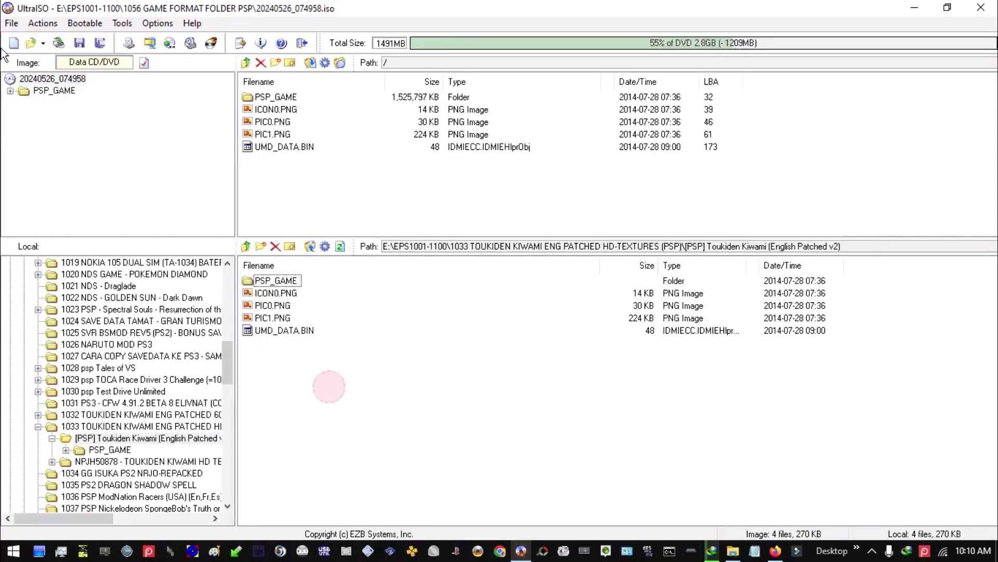
{"action": "left_click", "coordinate": [981, 7]}
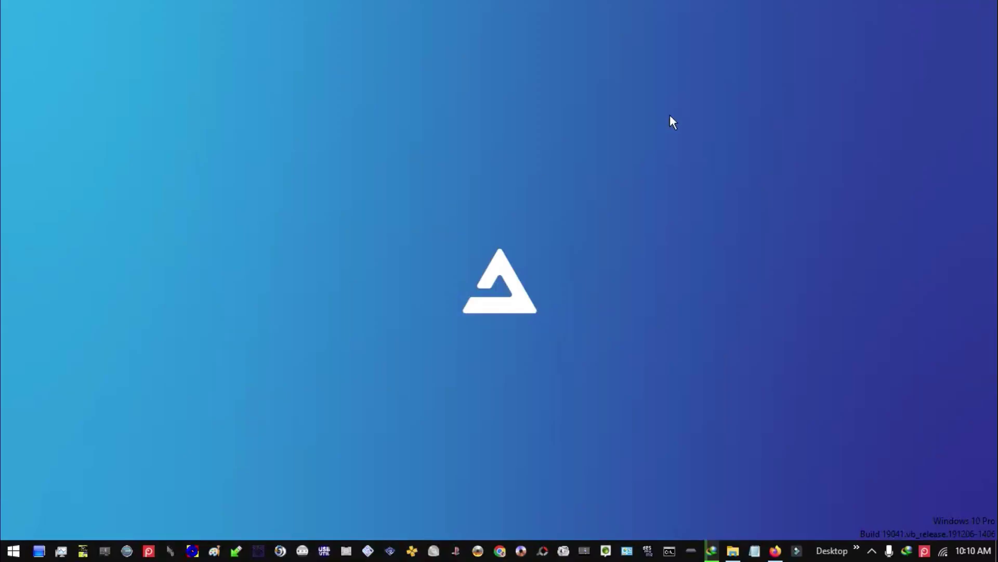
{"action": "left_click", "coordinate": [636, 116]}
{"action": "right_click", "coordinate": [642, 96]}
{"action": "left_click", "coordinate": [719, 138]}
{"action": "right_click", "coordinate": [348, 71]}
{"action": "left_click", "coordinate": [402, 112]}
- Launch UltraISO to view its empty main window and close it again
{"action": "left_click", "coordinate": [521, 551]}
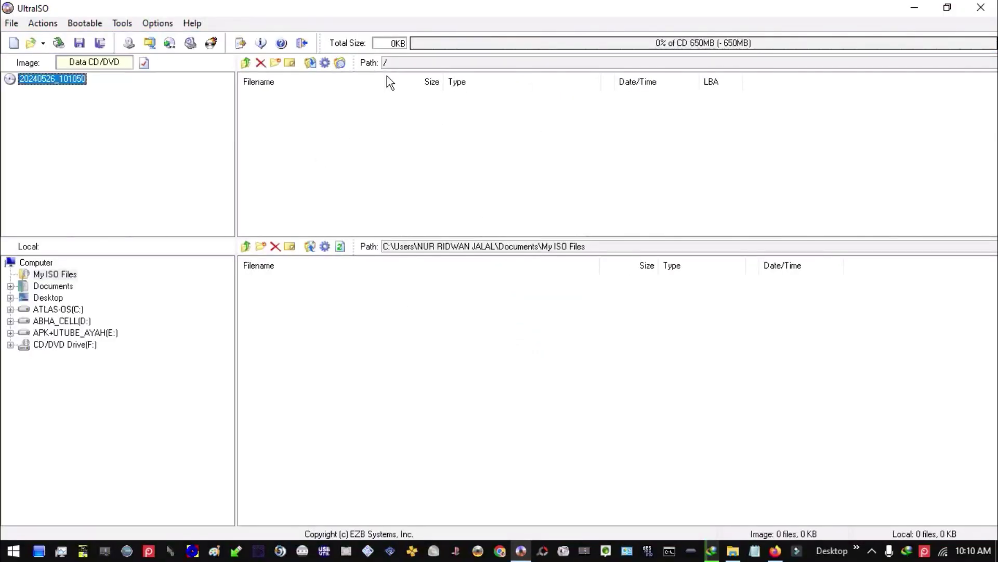
{"action": "left_click", "coordinate": [585, 227]}
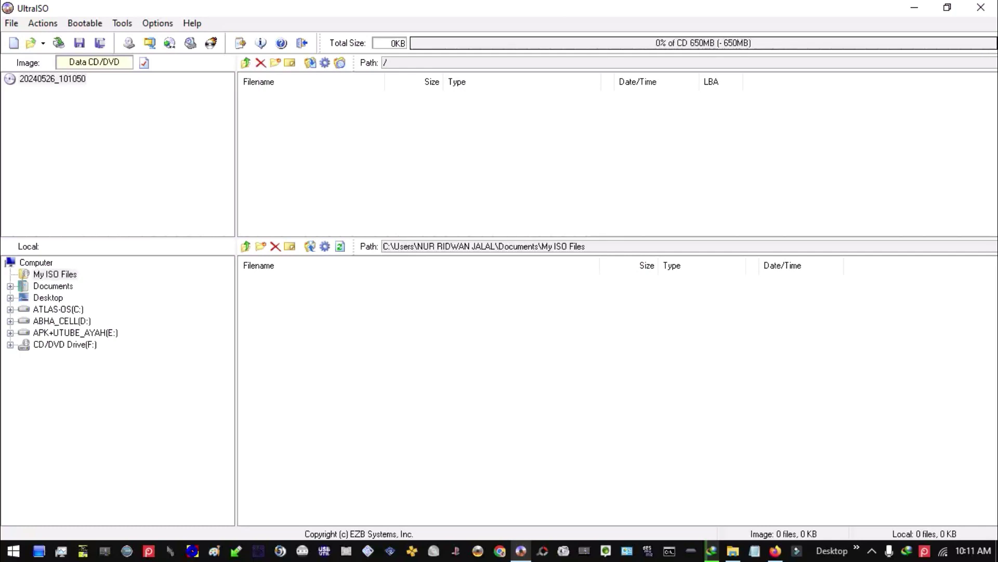
{"action": "left_click", "coordinate": [980, 8]}
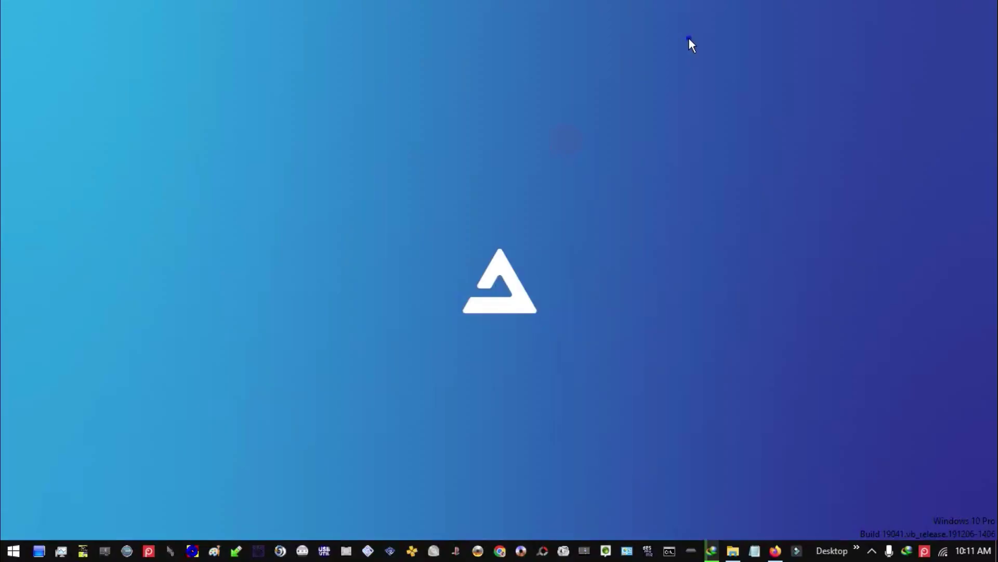
{"action": "right_click", "coordinate": [689, 37]}
{"action": "left_click", "coordinate": [741, 87]}
{"action": "right_click", "coordinate": [637, 89]}
{"action": "mouse_move", "coordinate": [669, 120]}
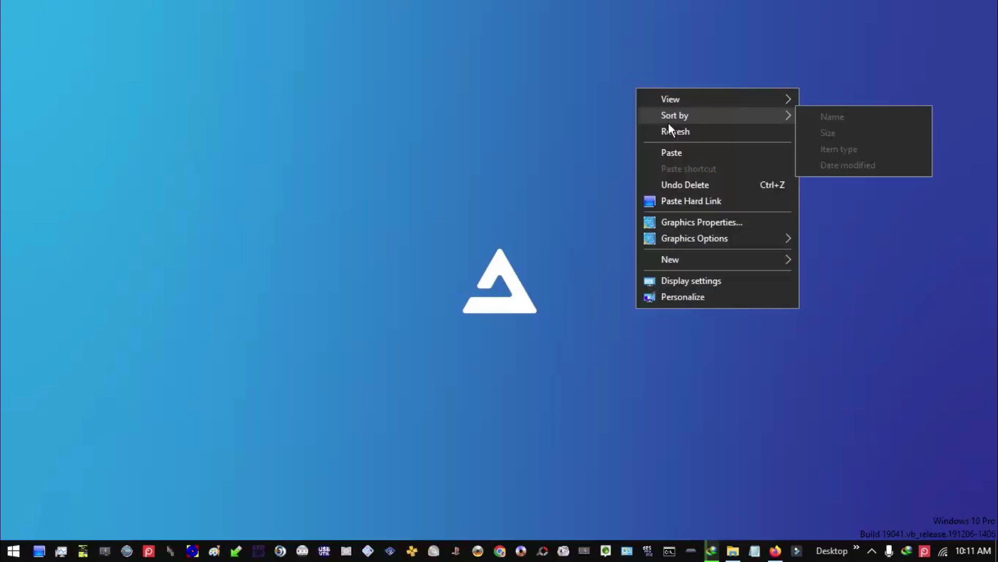
{"action": "left_click", "coordinate": [529, 79]}
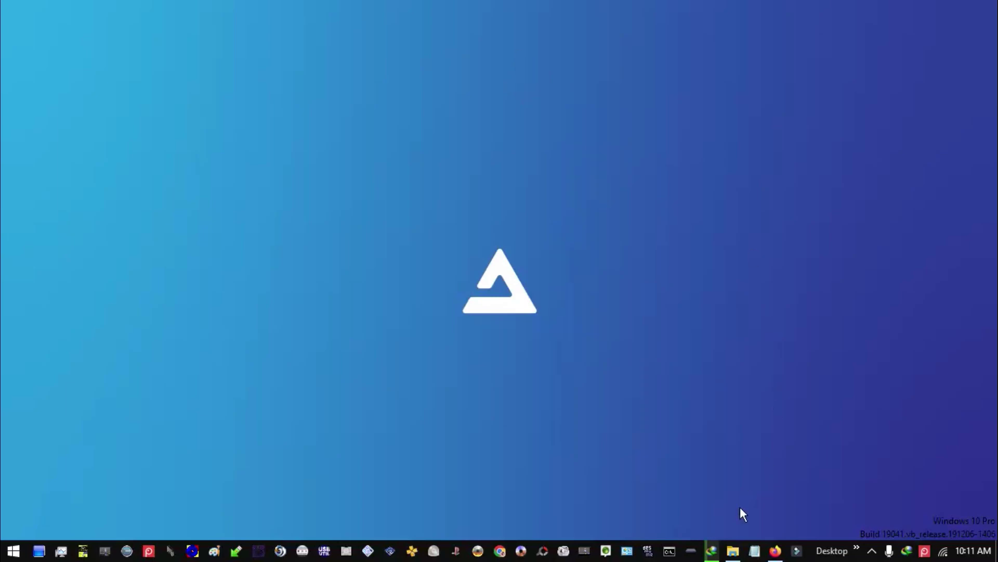
- Switch to File Explorer and examine the contents of the [PSP] Toukiden Kiwami (English Patched v2) [FOLDER] game folder
{"action": "left_click", "coordinate": [735, 551]}
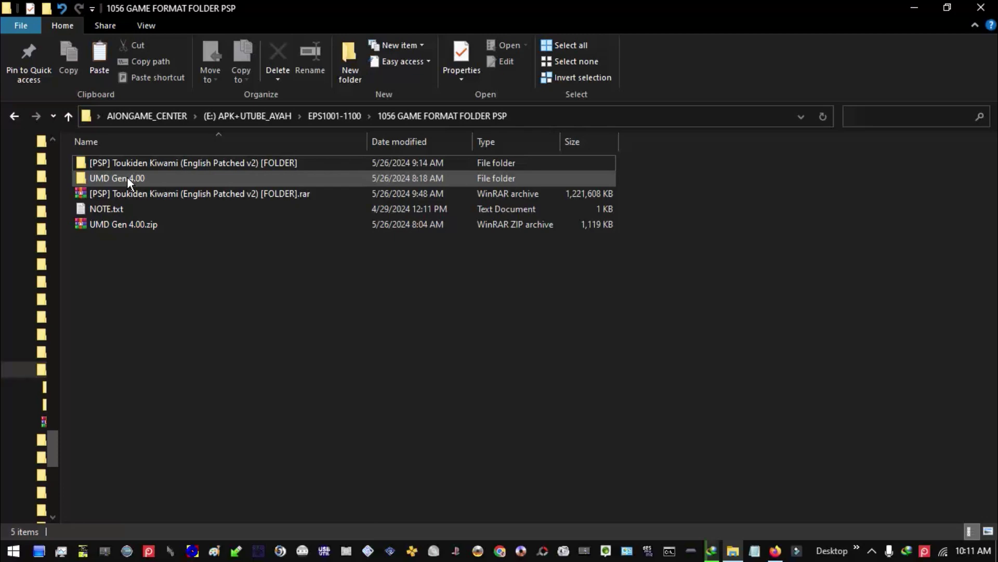
{"action": "left_click", "coordinate": [226, 264]}
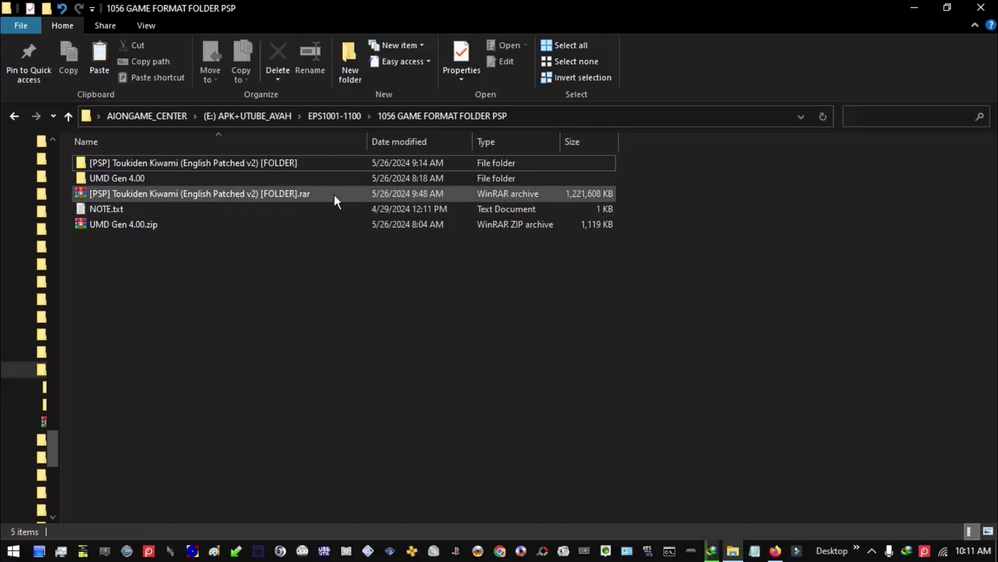
{"action": "left_click", "coordinate": [130, 198]}
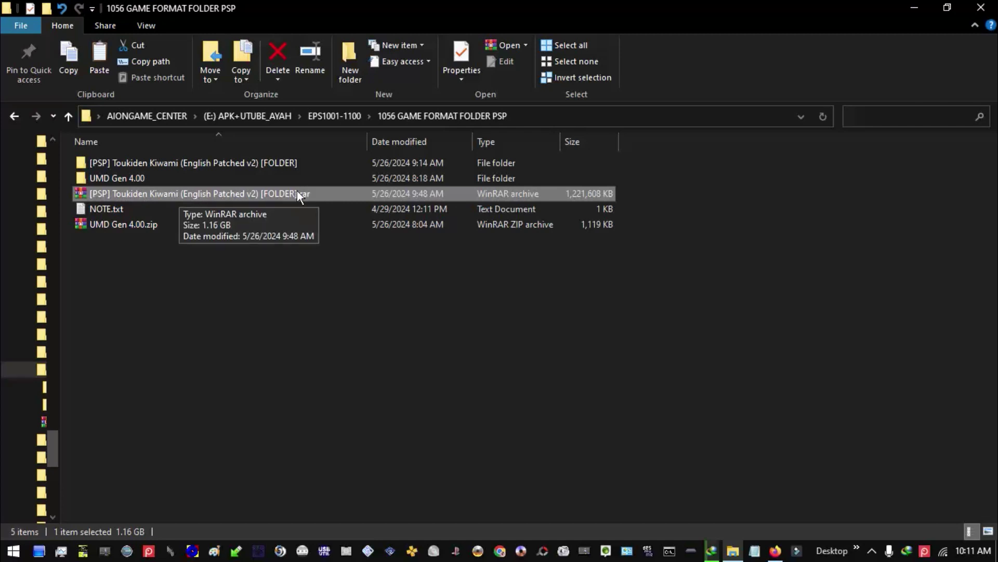
{"action": "double_click", "coordinate": [281, 167]}
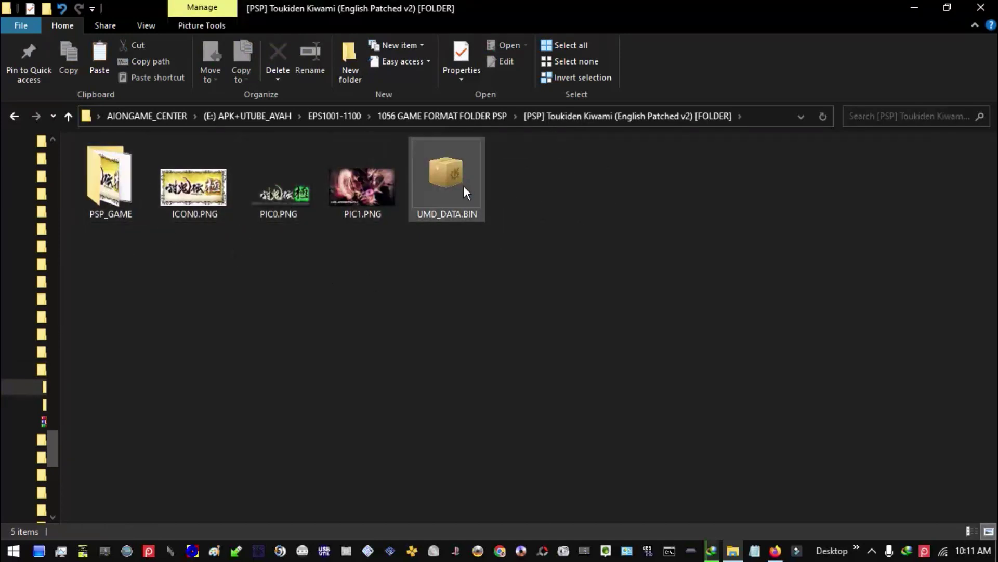
{"action": "left_click", "coordinate": [14, 116]}
{"action": "left_click", "coordinate": [681, 336]}
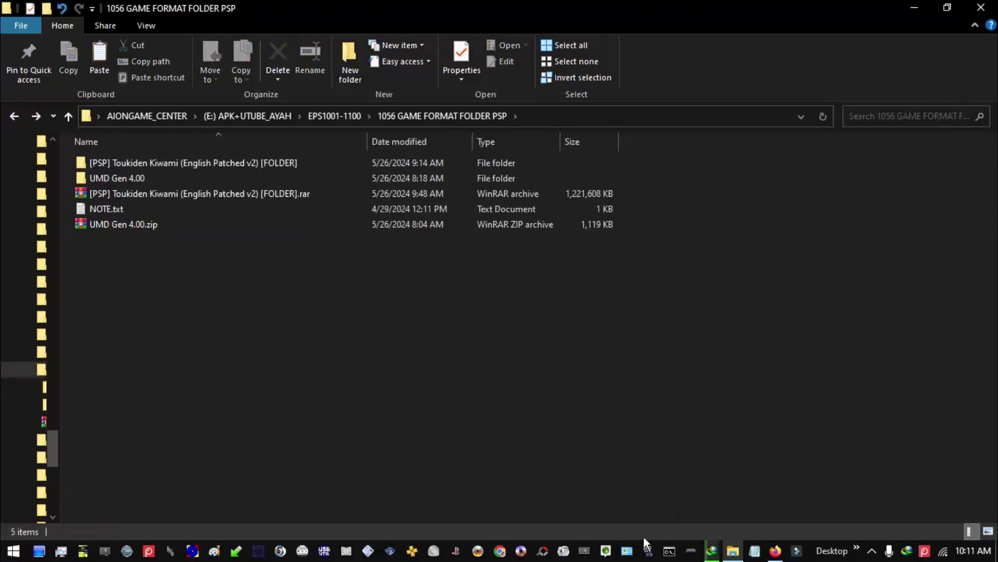
- Launch UMDGen, place its window beside the Explorer file list, and start a new compilation
{"action": "left_click", "coordinate": [433, 550]}
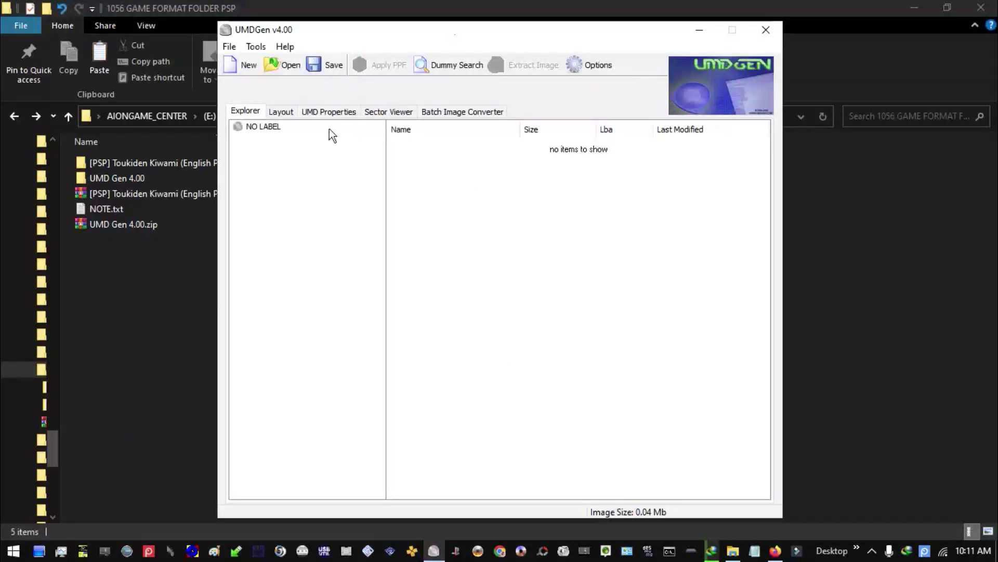
{"action": "left_click", "coordinate": [530, 44]}
{"action": "left_click_drag", "start_coordinate": [474, 26], "coordinate": [587, 21]}
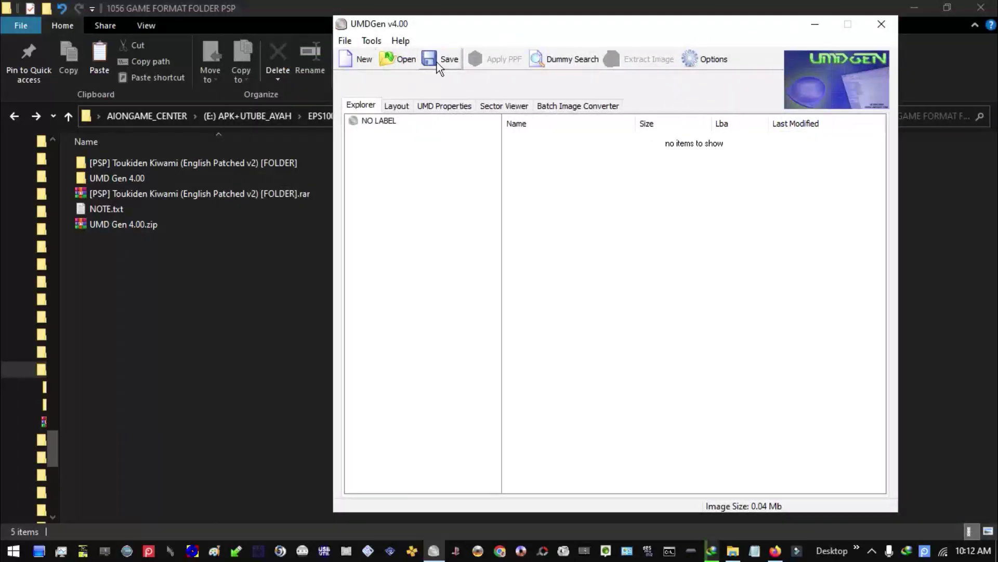
{"action": "left_click", "coordinate": [345, 41]}
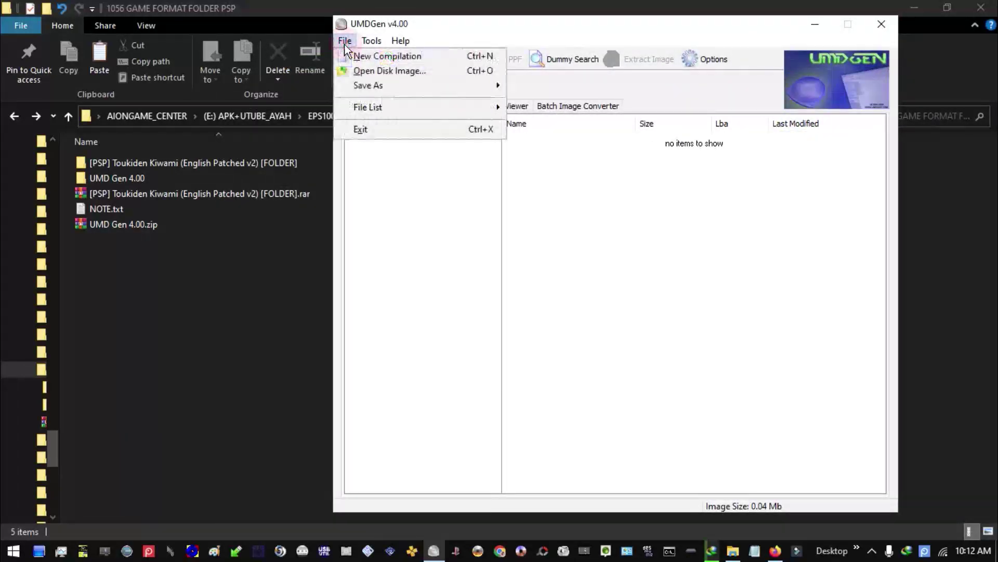
{"action": "left_click", "coordinate": [350, 57]}
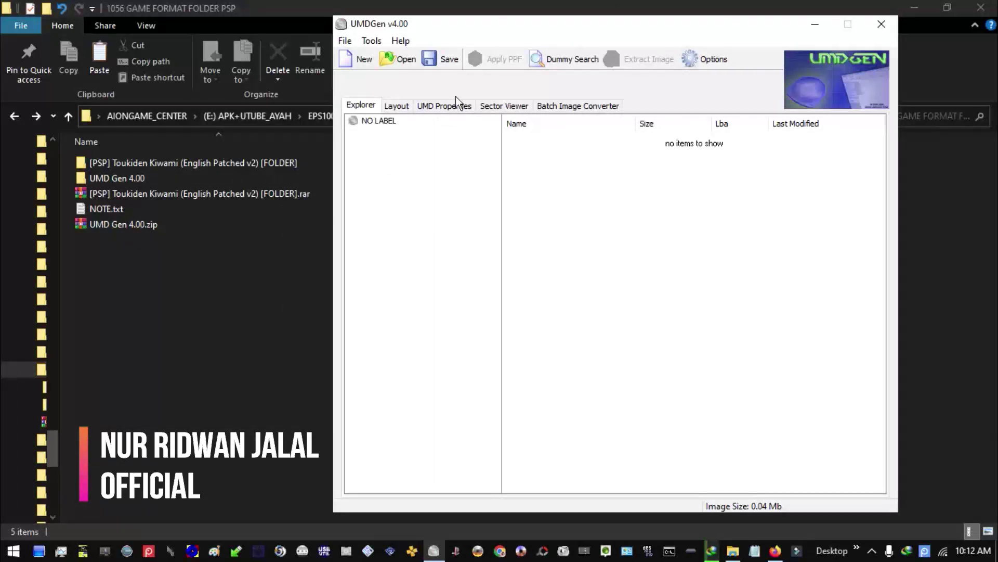
{"action": "left_click", "coordinate": [461, 26]}
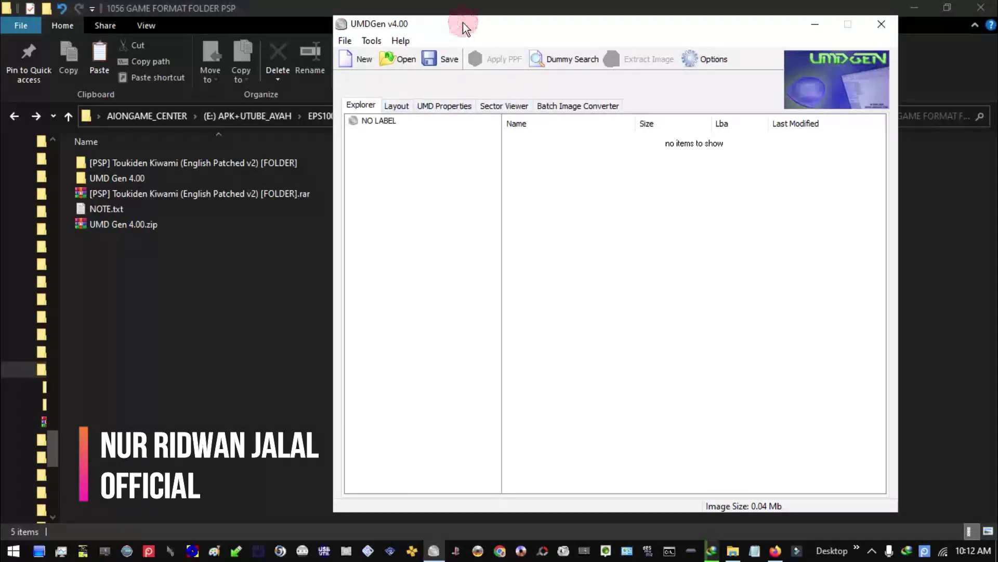
- Add all five items of the [PSP] Toukiden Kiwami (English Patched v2) [FOLDER] folder to the UMDGen compilation
{"action": "left_click", "coordinate": [254, 308]}
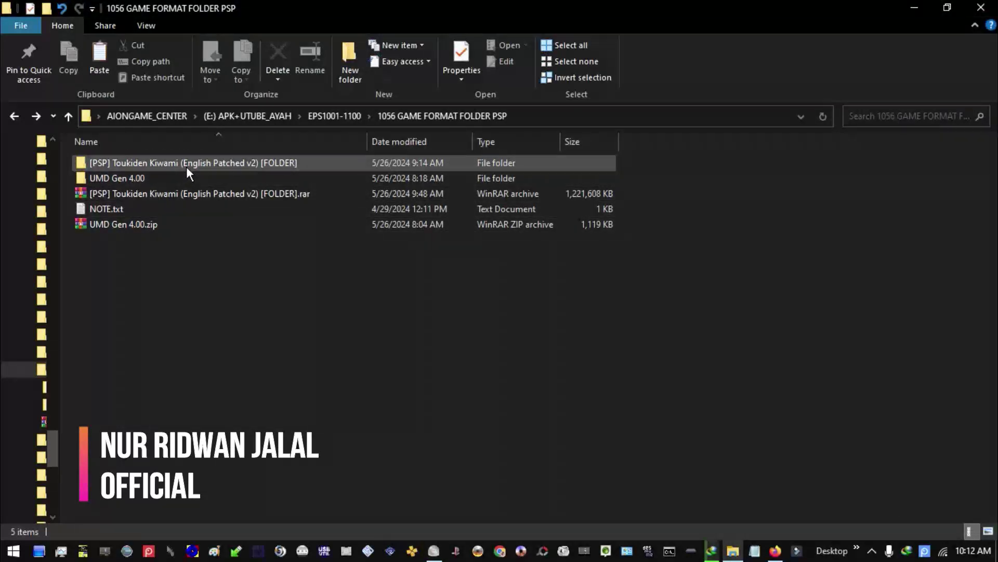
{"action": "mouse_move", "coordinate": [186, 166]}
{"action": "double_click", "coordinate": [230, 170]}
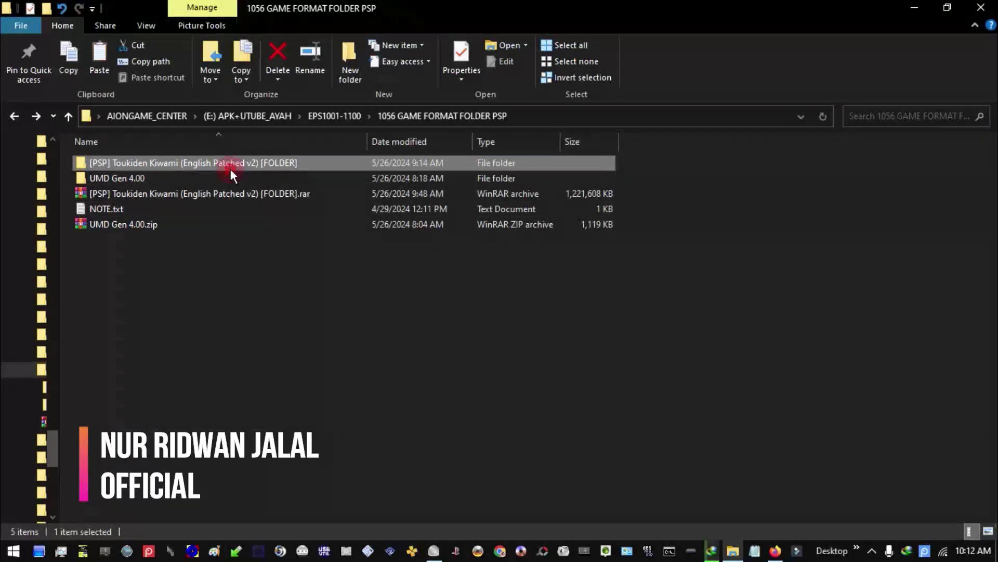
{"action": "left_click", "coordinate": [201, 260]}
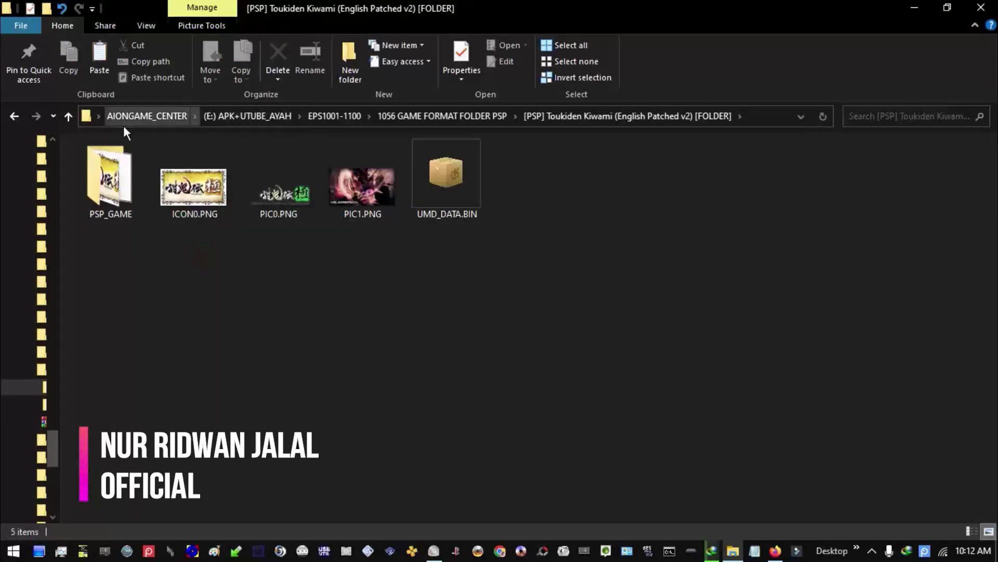
{"action": "left_click_drag", "start_coordinate": [492, 325], "coordinate": [94, 137]}
{"action": "left_click_drag", "start_coordinate": [447, 179], "coordinate": [567, 248]}
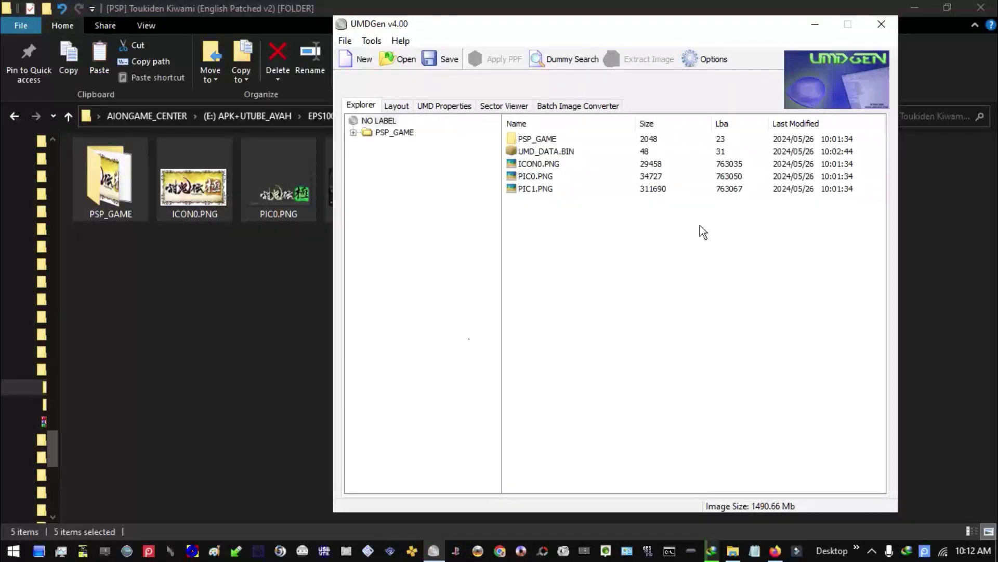
{"action": "right_click", "coordinate": [384, 124]}
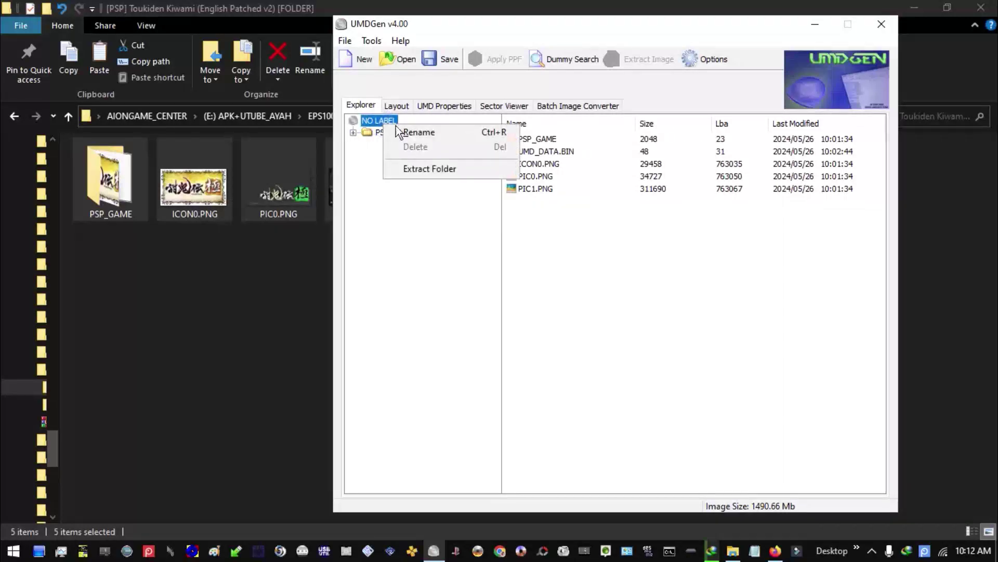
{"action": "left_click", "coordinate": [400, 132]}
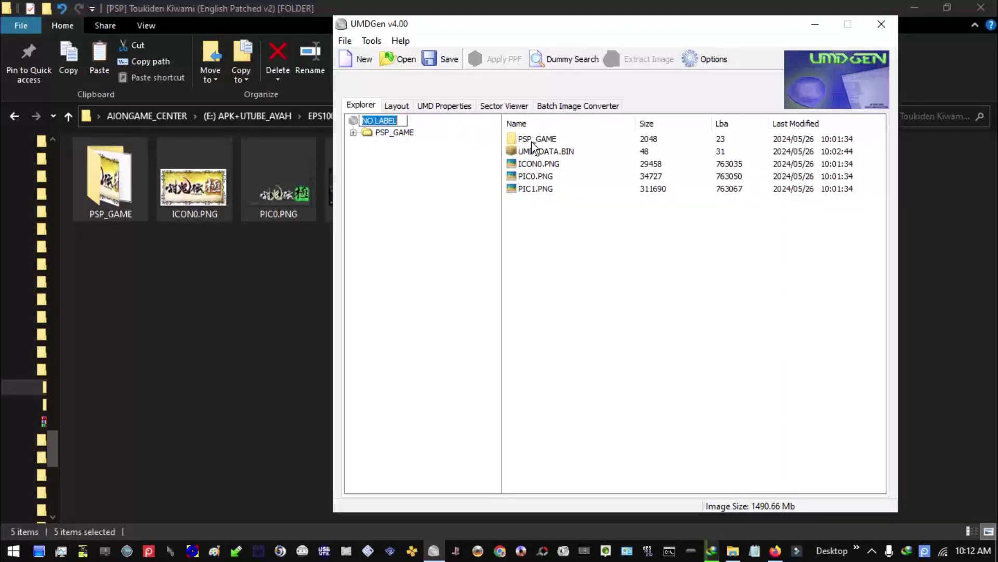
{"action": "left_click", "coordinate": [292, 275]}
- Copy the Disc ID from PARAM.SFO in the PSP_GAME folder and close the PARAM.SFO Editor
{"action": "left_click", "coordinate": [125, 187]}
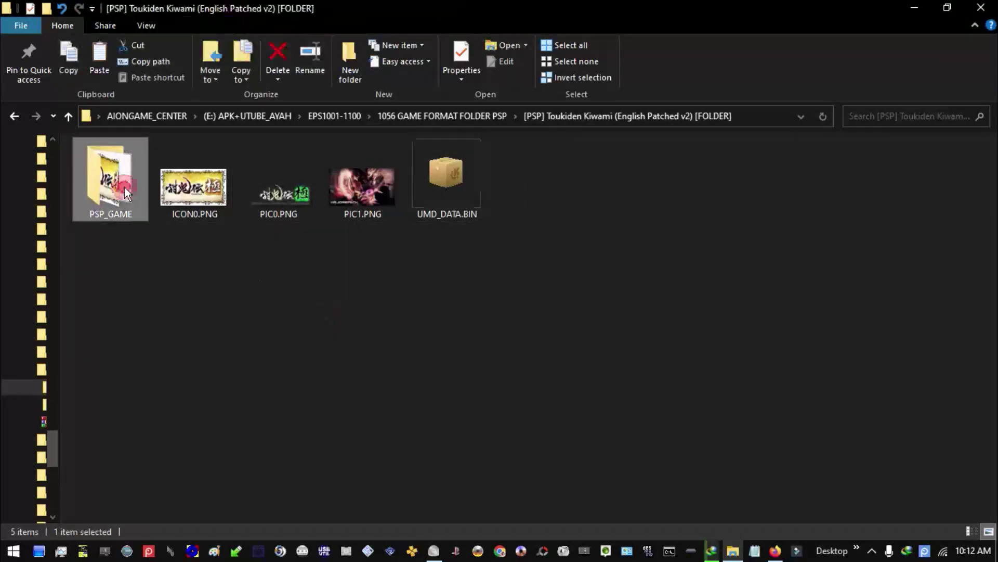
{"action": "double_click", "coordinate": [124, 187]}
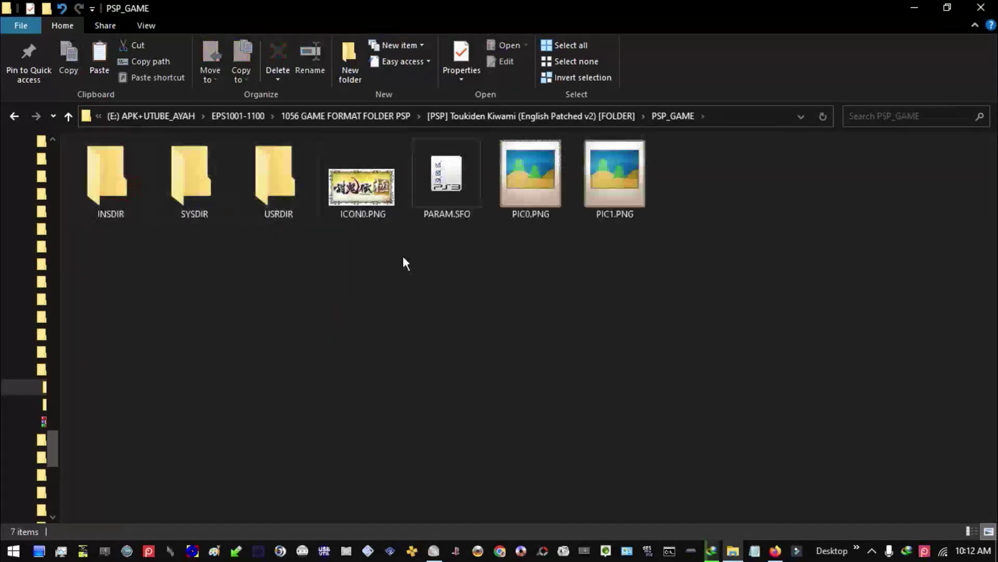
{"action": "double_click", "coordinate": [447, 182]}
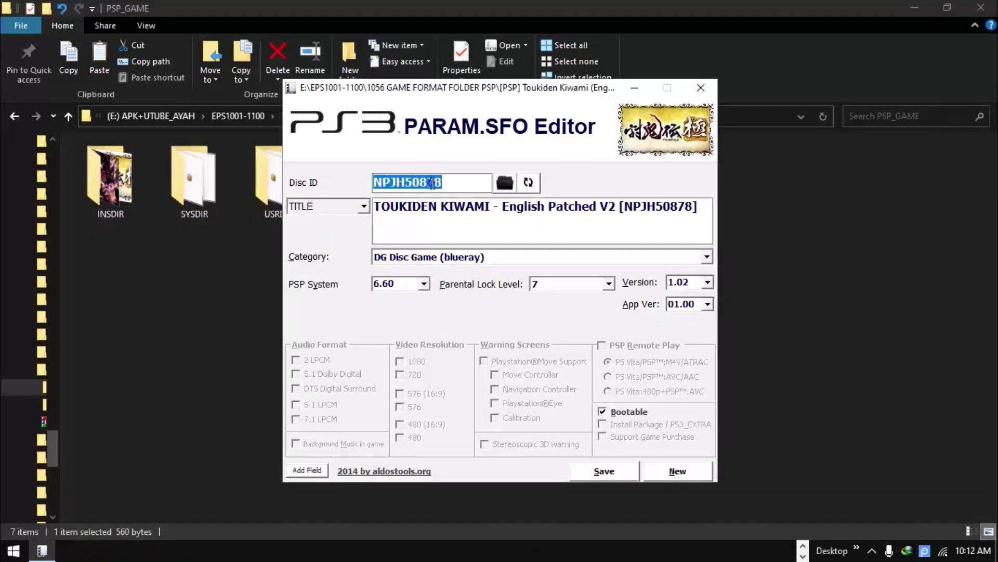
{"action": "right_click", "coordinate": [453, 185]}
{"action": "left_click", "coordinate": [470, 232]}
{"action": "left_click", "coordinate": [701, 86]}
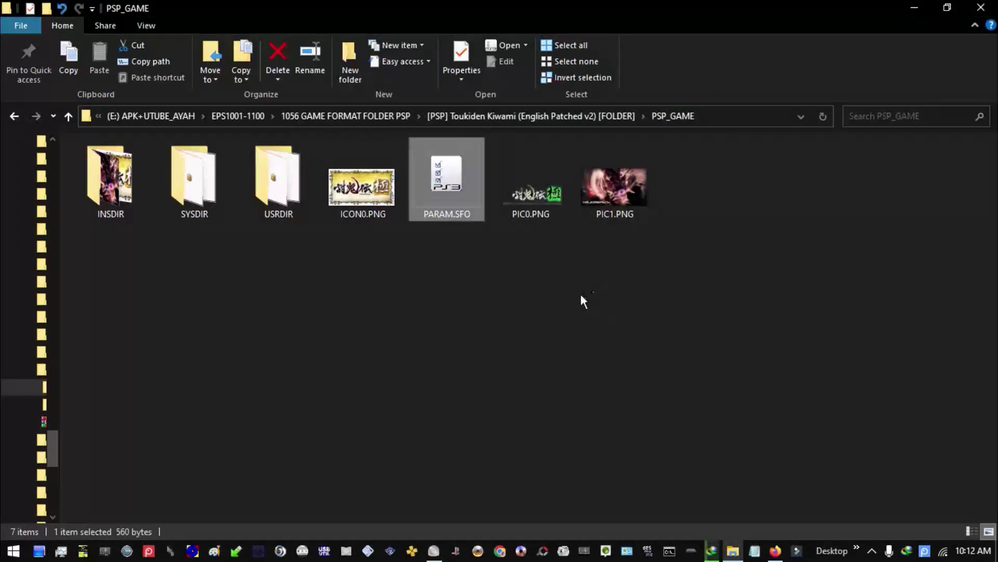
- Return File Explorer to the 1056 GAME FORMAT FOLDER PSP folder and switch back to UMDGen
{"action": "left_click", "coordinate": [579, 296]}
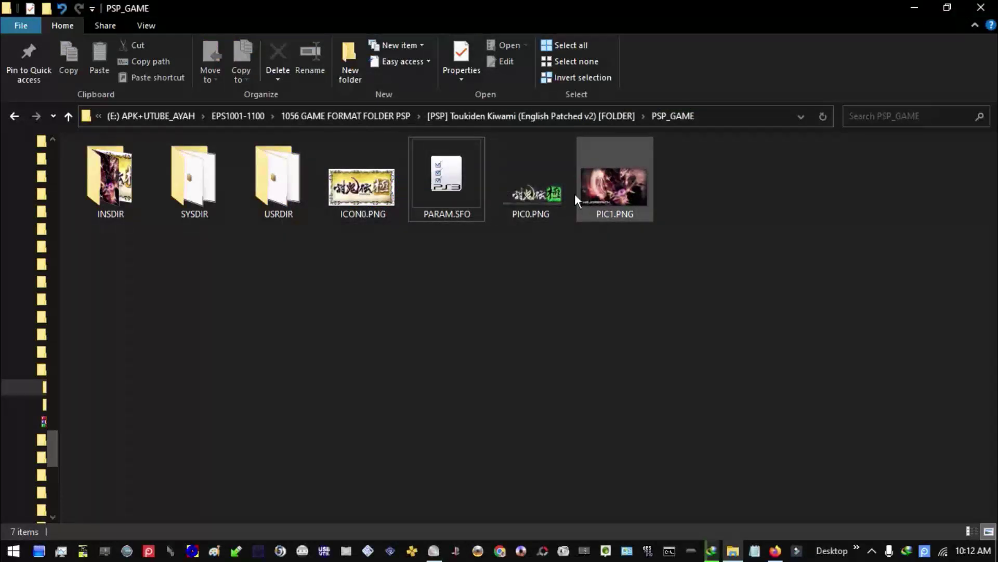
{"action": "left_click", "coordinate": [14, 113]}
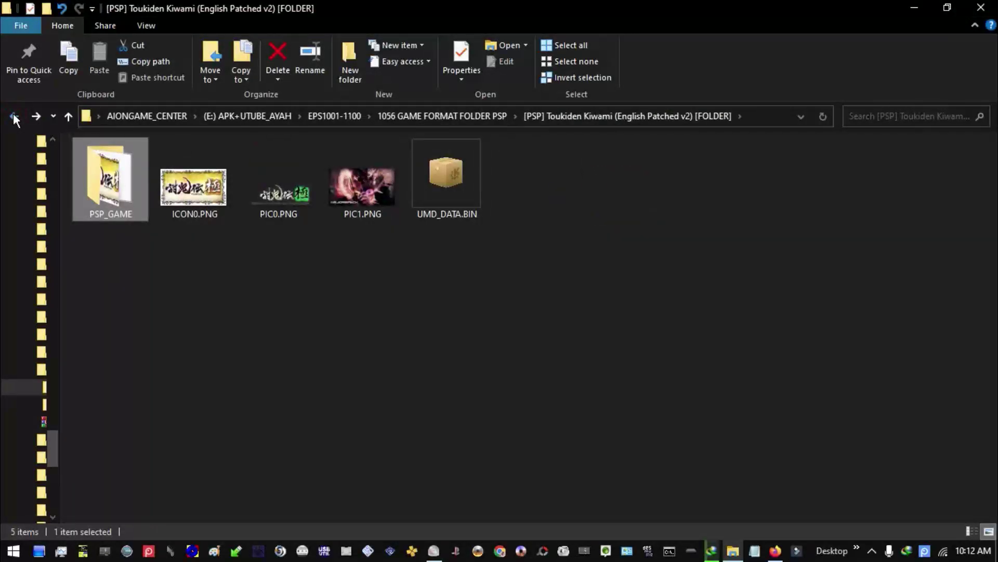
{"action": "left_click", "coordinate": [13, 113]}
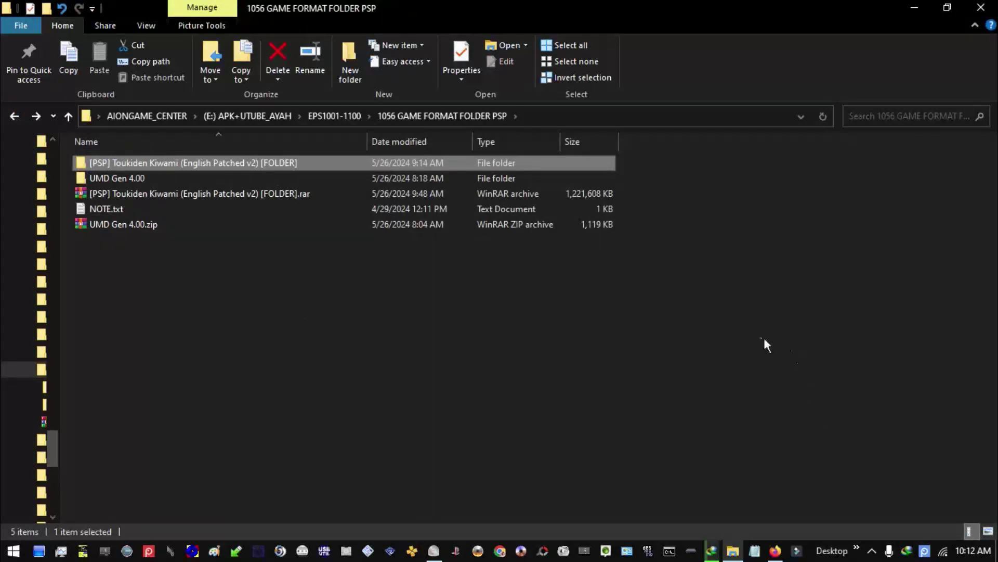
{"action": "left_click", "coordinate": [664, 359]}
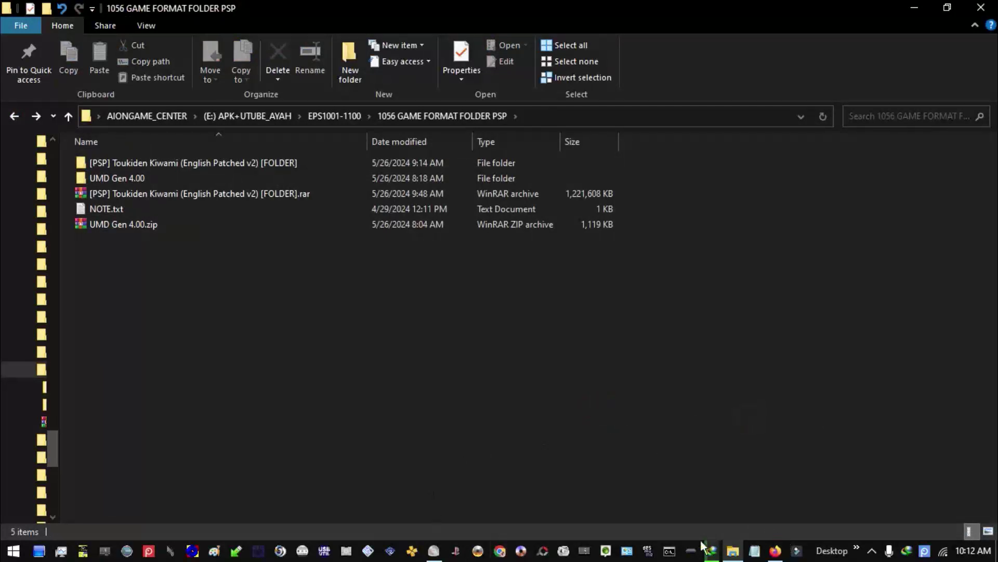
{"action": "left_click", "coordinate": [433, 550]}
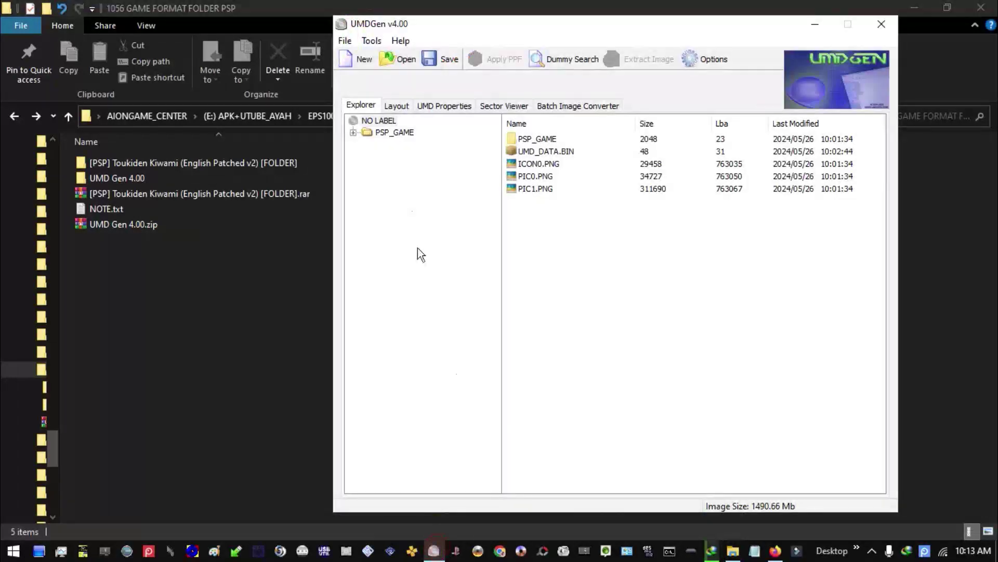
- Replace the NO LABEL volume name of the compilation with the copied disc ID NPJH50878
{"action": "right_click", "coordinate": [370, 122]}
{"action": "left_click", "coordinate": [390, 132]}
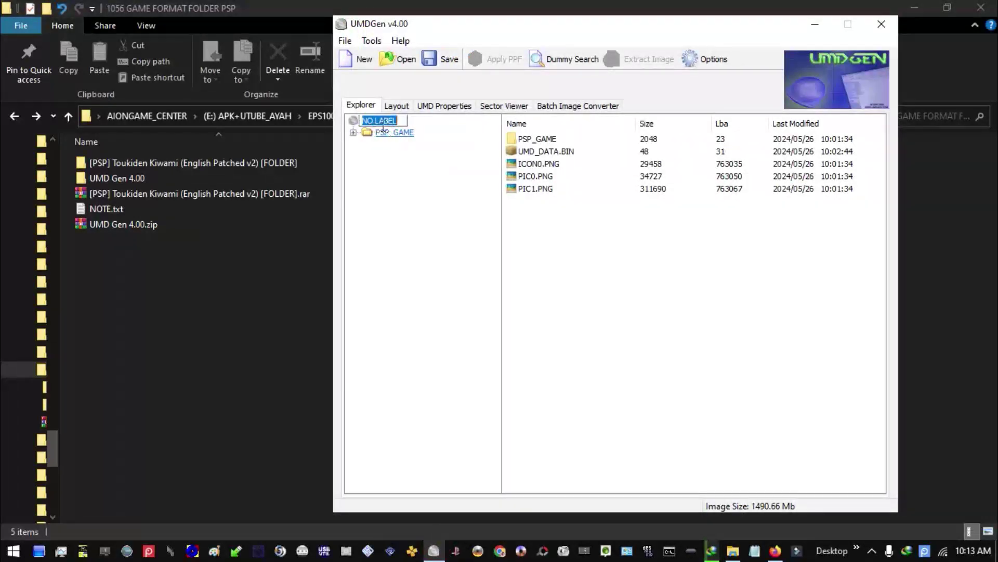
{"action": "right_click", "coordinate": [384, 126]}
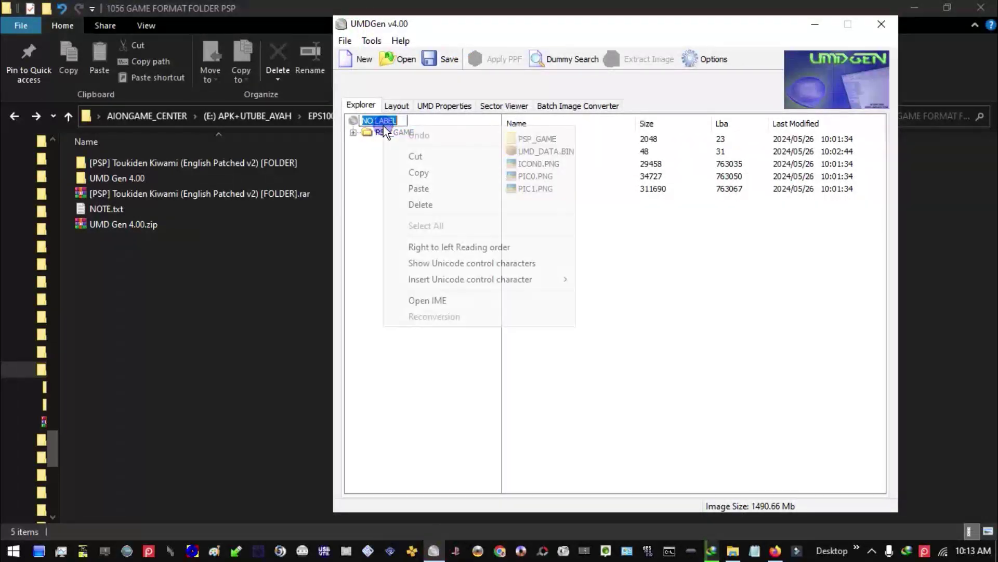
{"action": "left_click", "coordinate": [440, 188]}
{"action": "key", "text": "Return"}
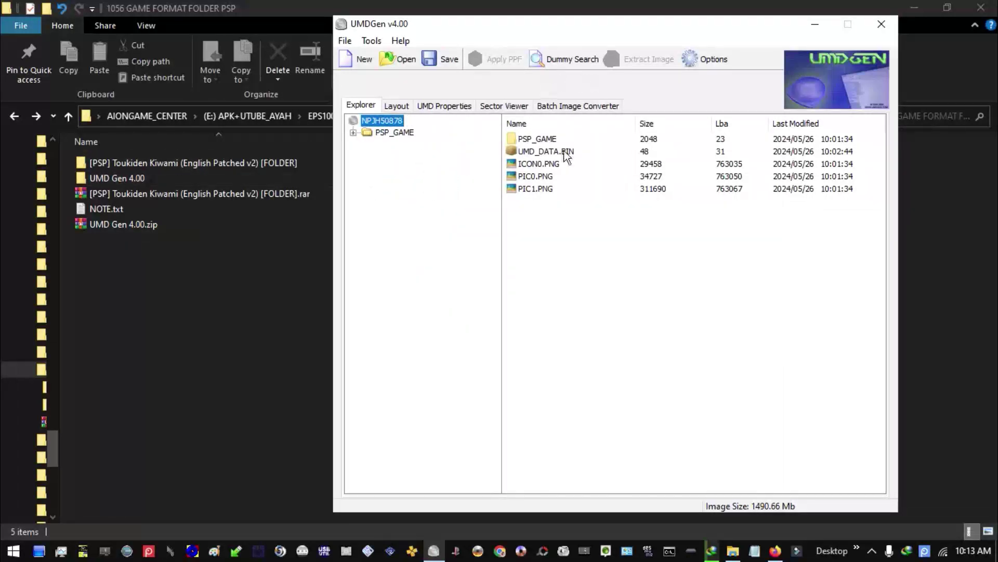
- Save the compilation as an uncompressed ISO named NPJH50878 in the 1056 GAME FORMAT FOLDER PSP folder and close UMDGen
{"action": "left_click", "coordinate": [449, 60]}
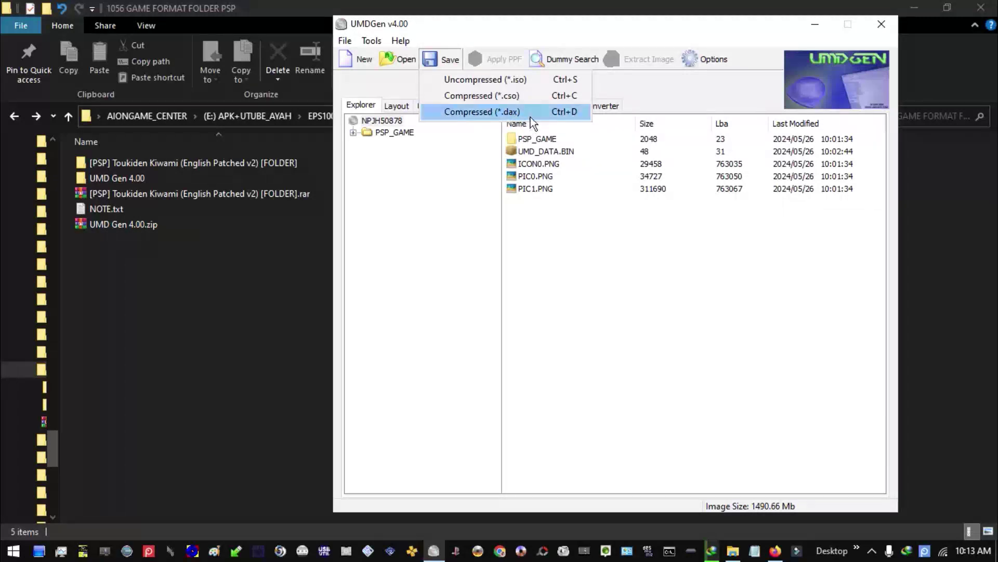
{"action": "left_click", "coordinate": [514, 83]}
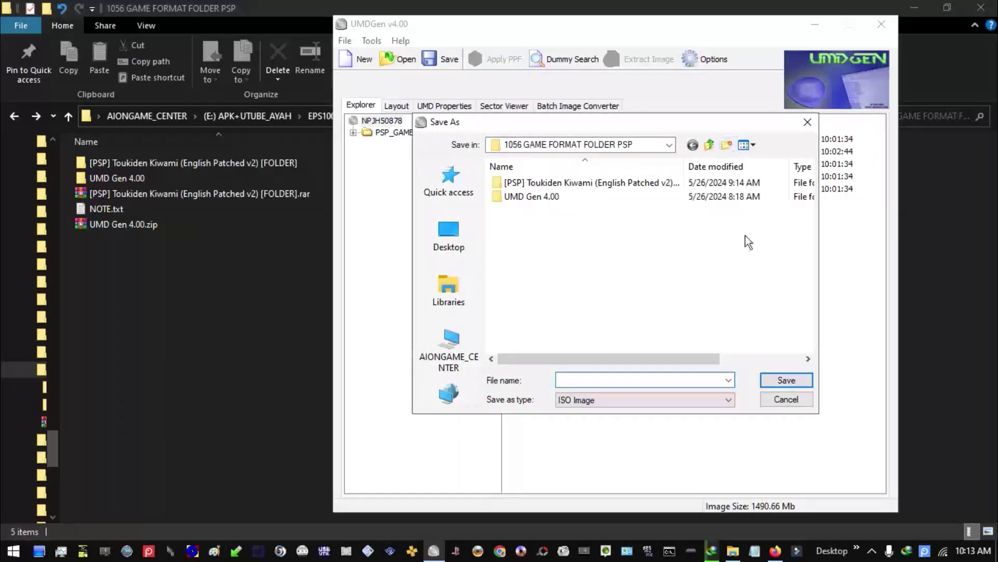
{"action": "right_click", "coordinate": [582, 379]}
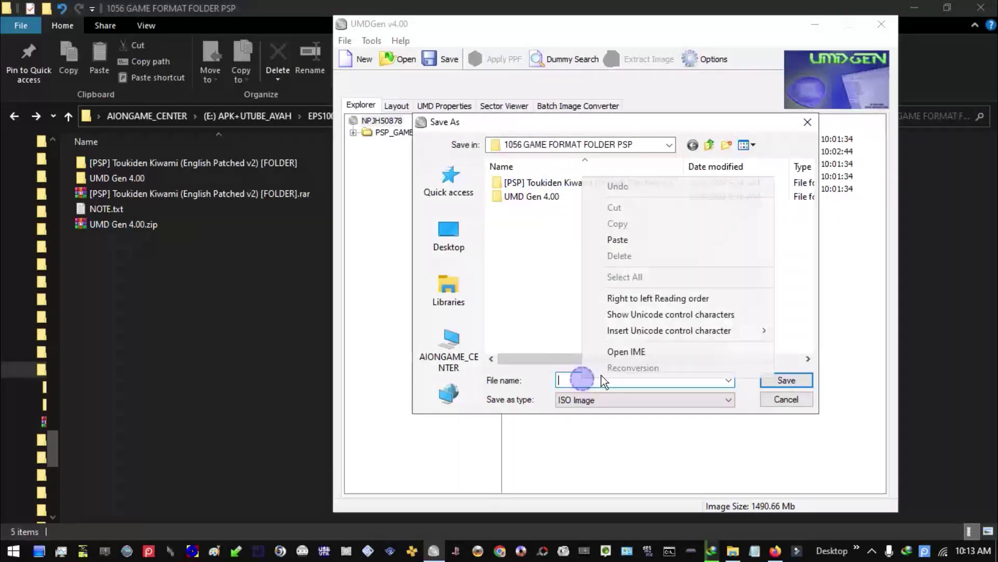
{"action": "left_click", "coordinate": [635, 239]}
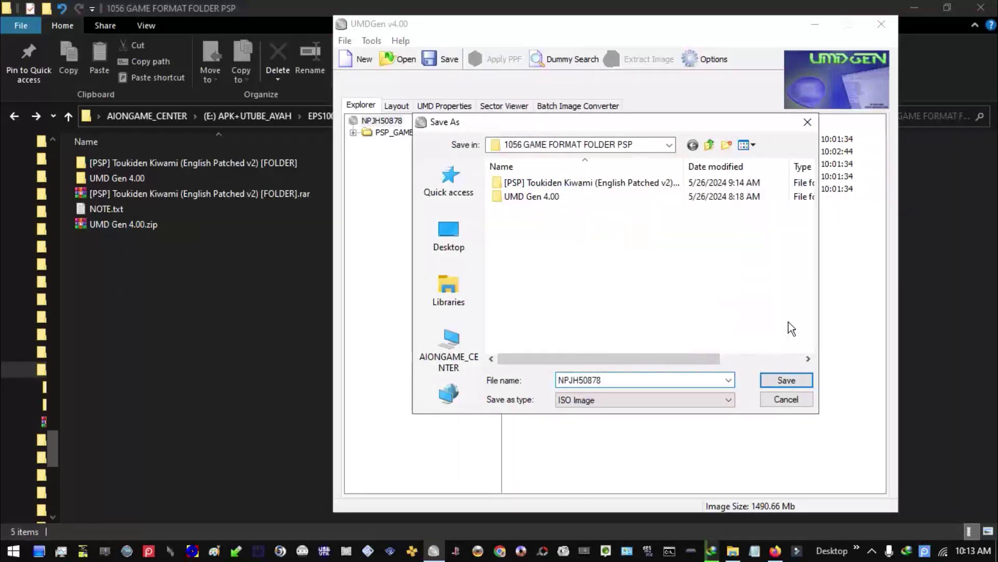
{"action": "left_click", "coordinate": [640, 375]}
{"action": "left_click", "coordinate": [796, 381]}
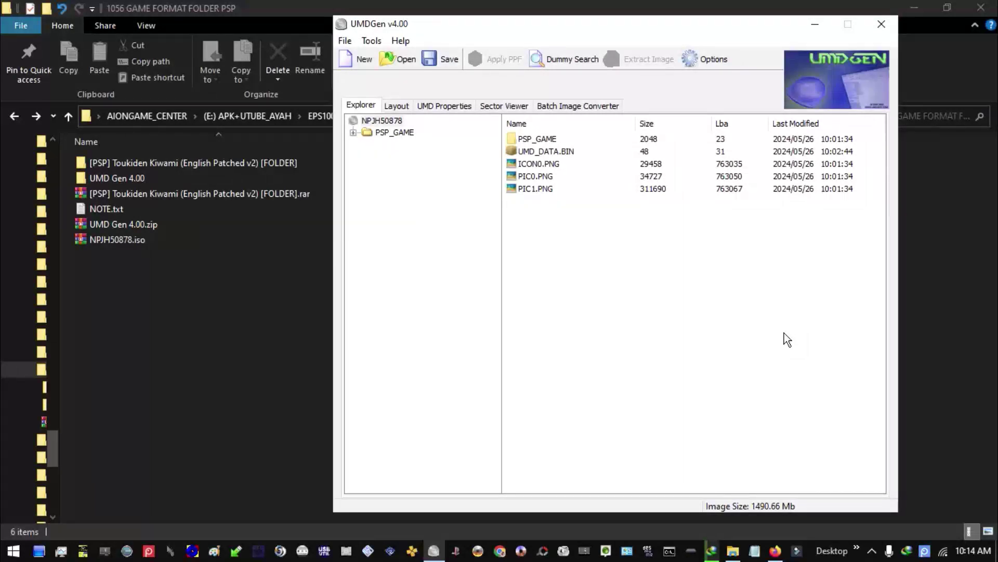
{"action": "left_click", "coordinate": [876, 21]}
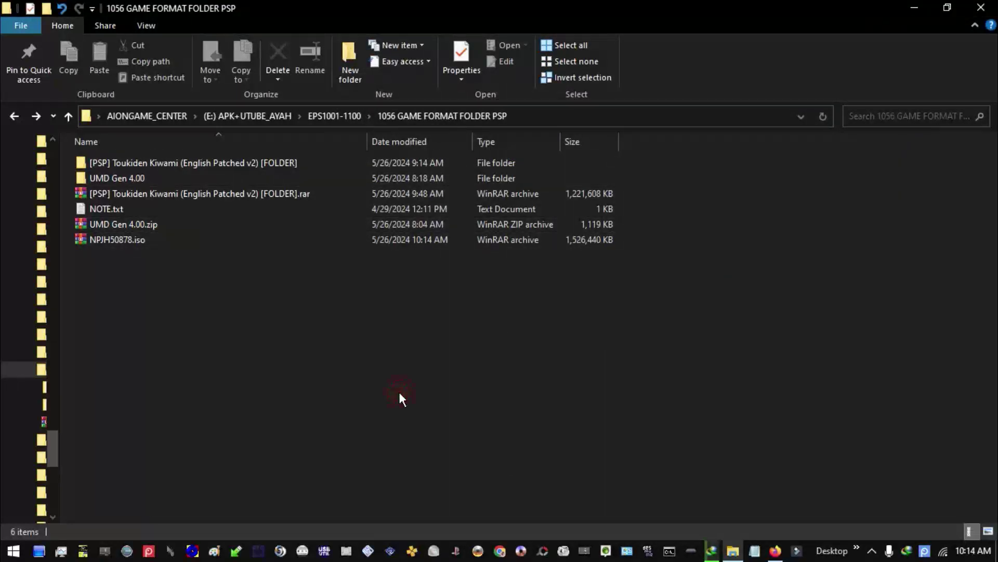
- Launch PPSSPP, remove the Toukiden Kiwami folder game from the Recent list, and exit the emulator
{"action": "left_click", "coordinate": [412, 550]}
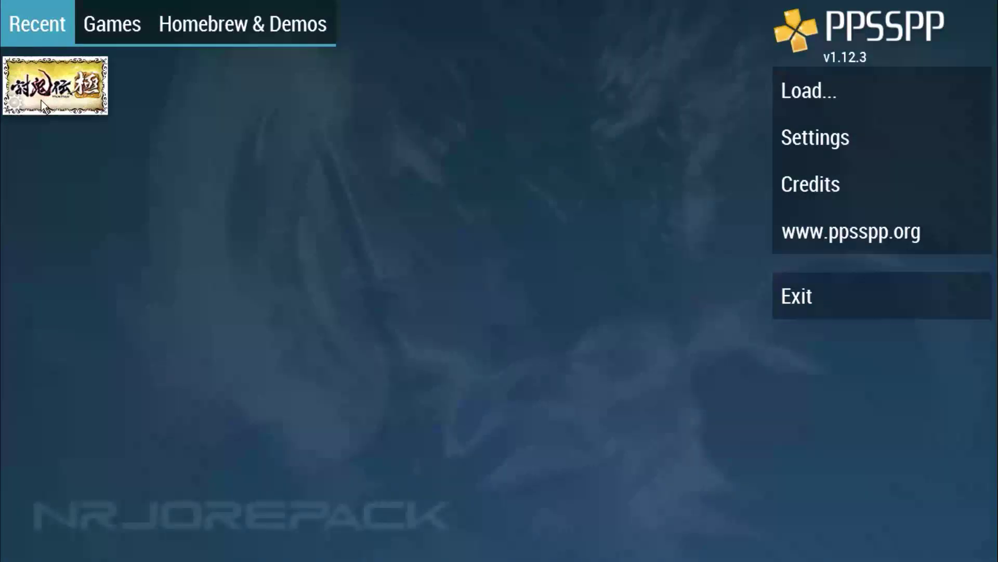
{"action": "left_click", "coordinate": [85, 90]}
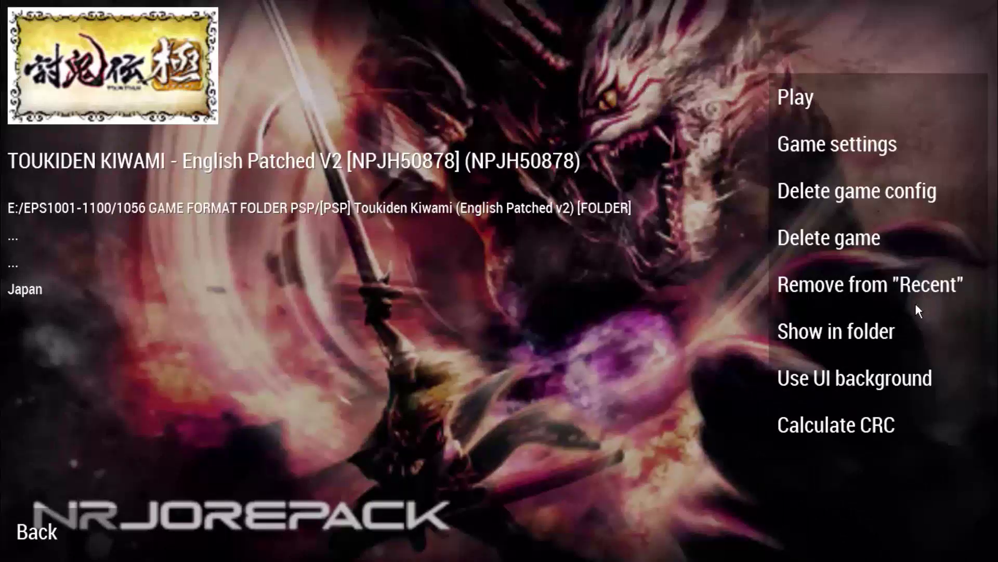
{"action": "left_click", "coordinate": [886, 285]}
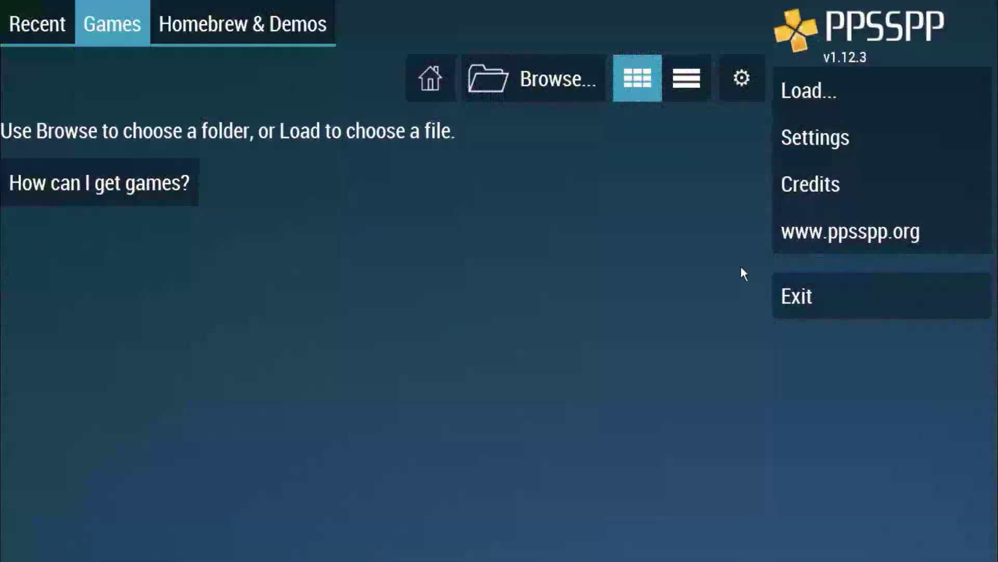
{"action": "left_click", "coordinate": [820, 297]}
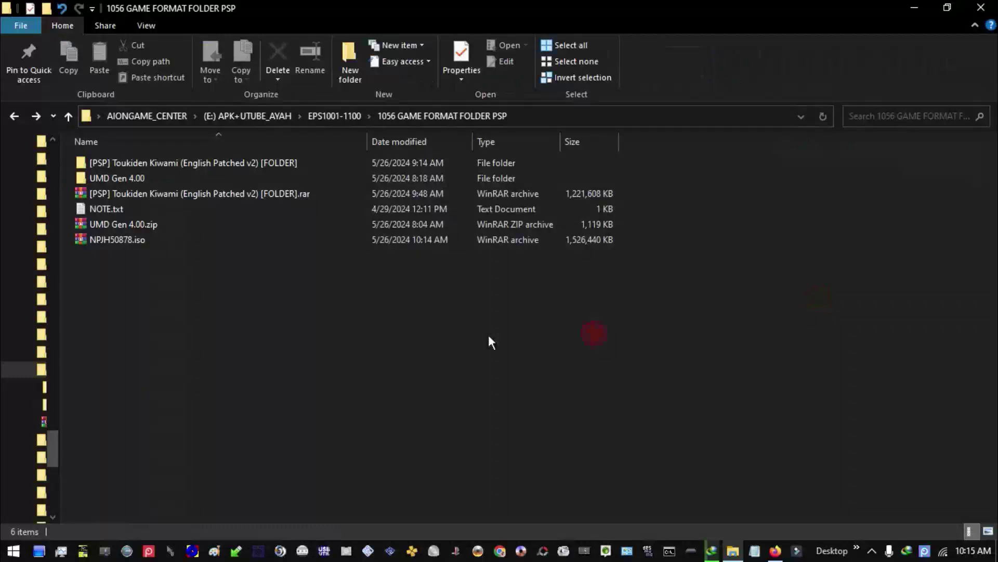
- Copy the path of the 1056 GAME FORMAT FOLDER PSP folder in File Explorer
{"action": "left_click", "coordinate": [507, 116]}
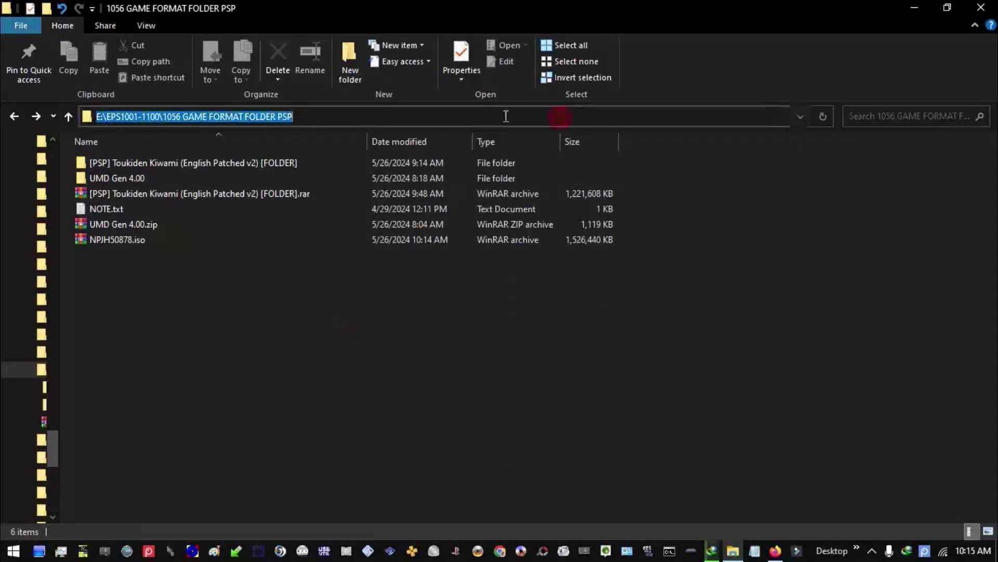
{"action": "right_click", "coordinate": [341, 117]}
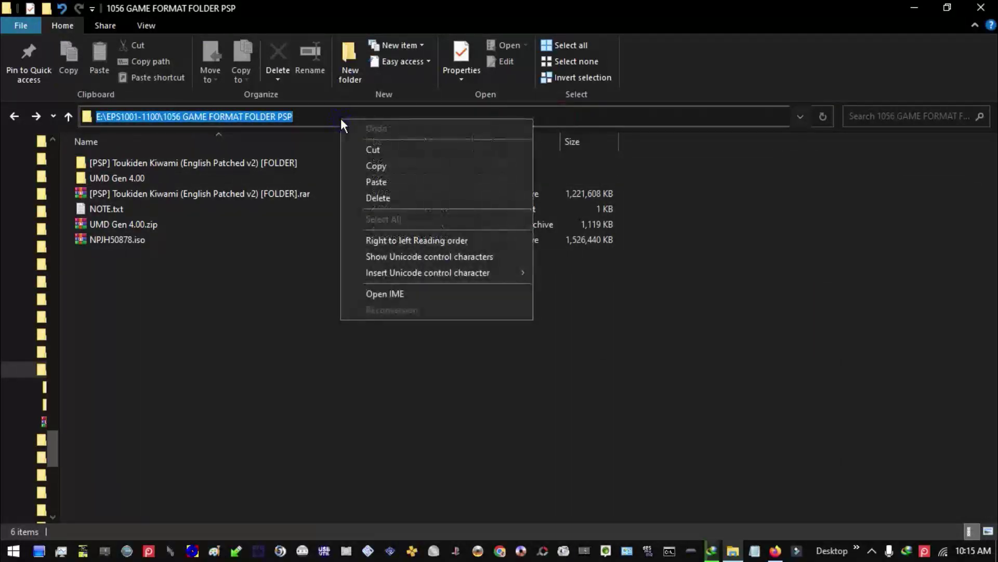
{"action": "left_click", "coordinate": [411, 166]}
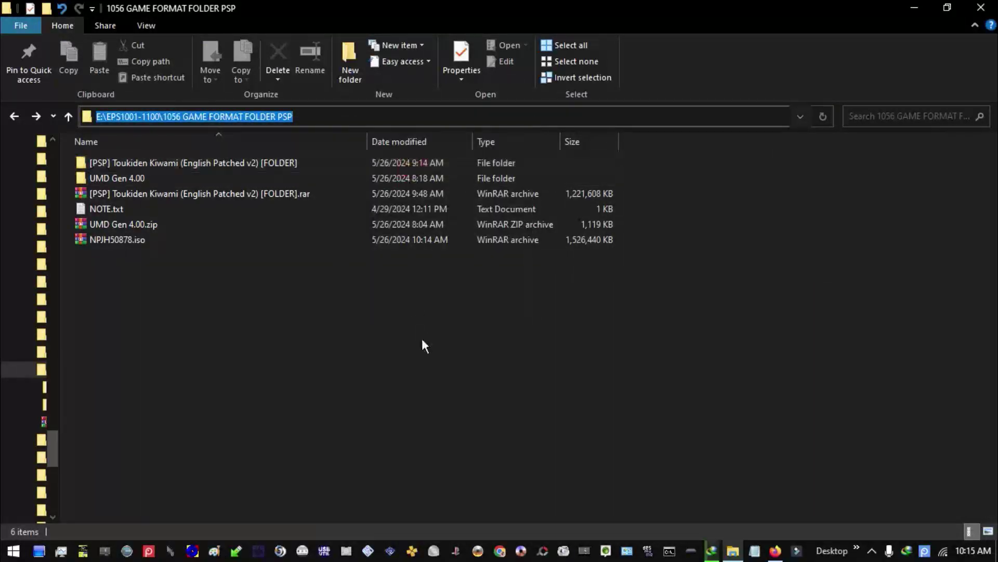
- Relaunch PPSSPP, switch it to windowed mode, and load NPJH50878.iso from the 1056 GAME FORMAT FOLDER PSP folder
{"action": "left_click", "coordinate": [411, 551]}
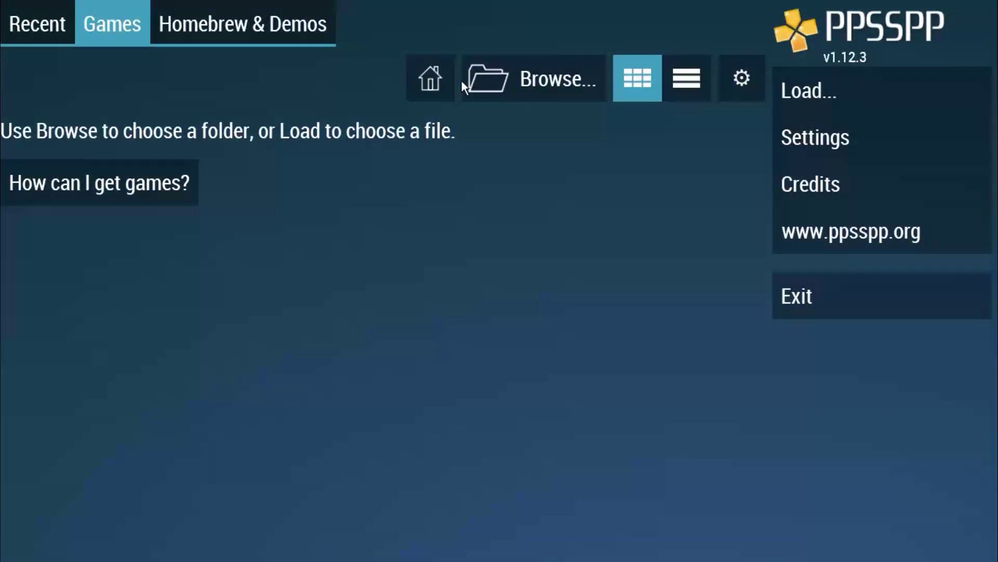
{"action": "key", "text": "alt+Return"}
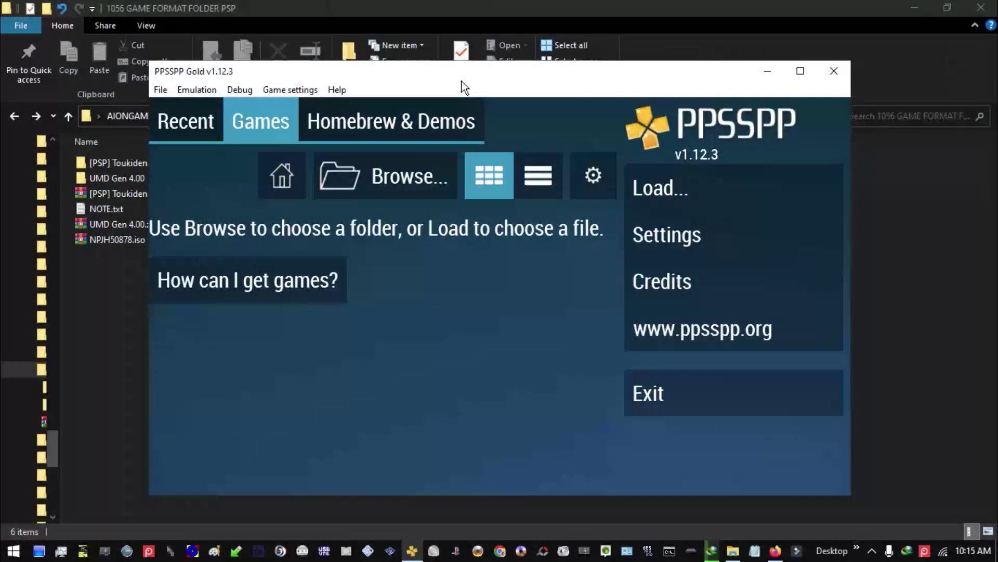
{"action": "left_click", "coordinate": [161, 93]}
{"action": "left_click", "coordinate": [179, 102]}
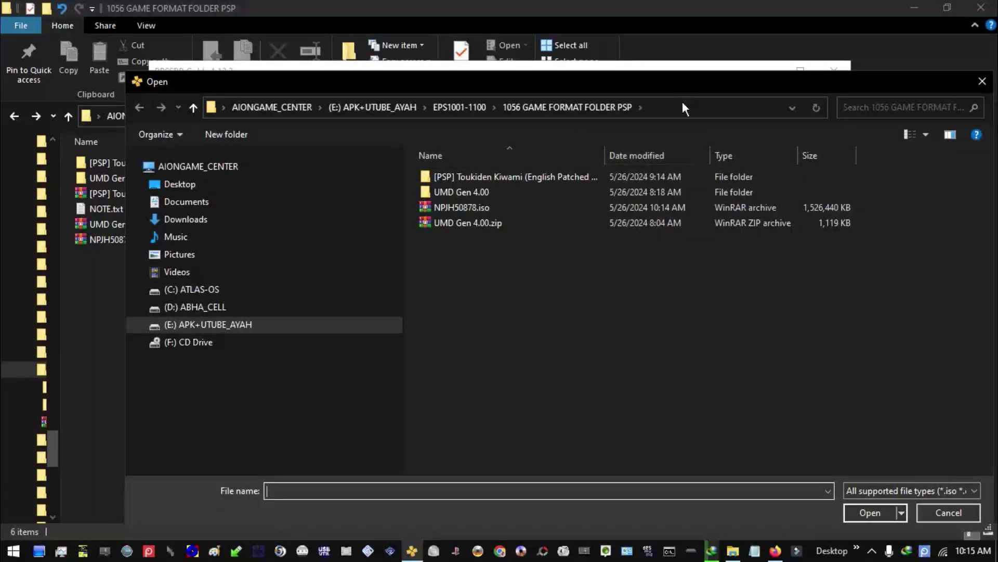
{"action": "left_click", "coordinate": [682, 106]}
{"action": "key", "text": "End"}
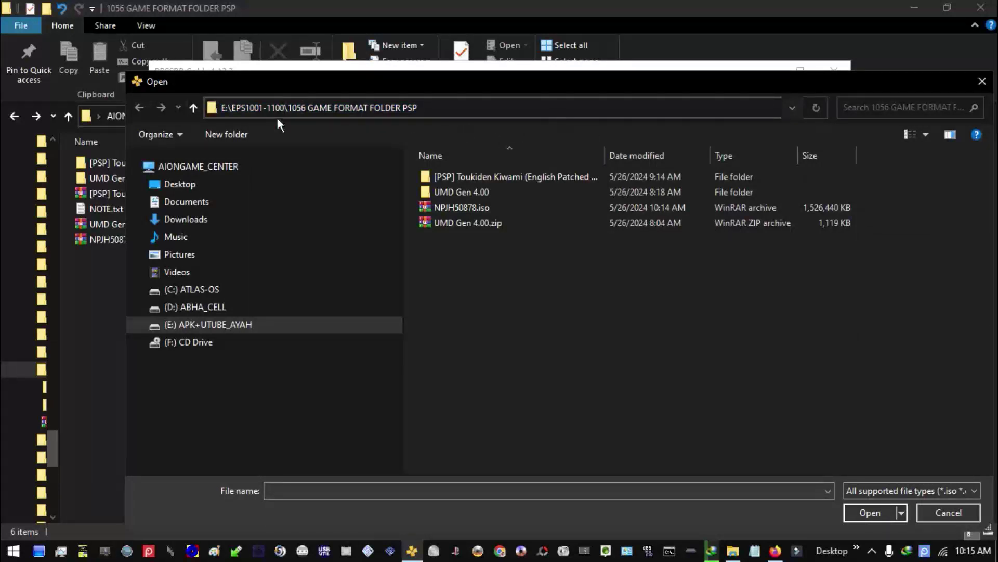
{"action": "key", "text": "Escape"}
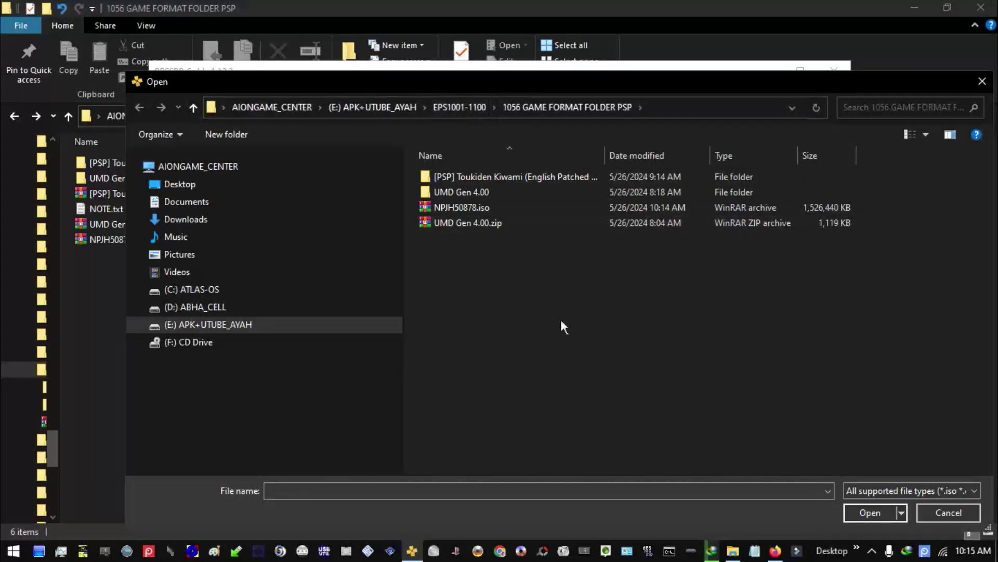
{"action": "left_click", "coordinate": [439, 207]}
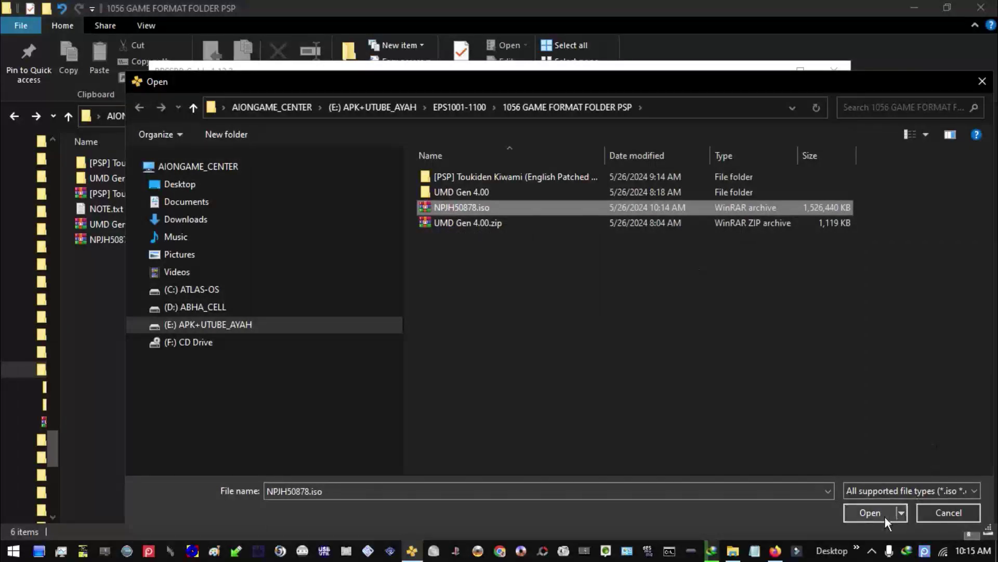
{"action": "left_click", "coordinate": [869, 514]}
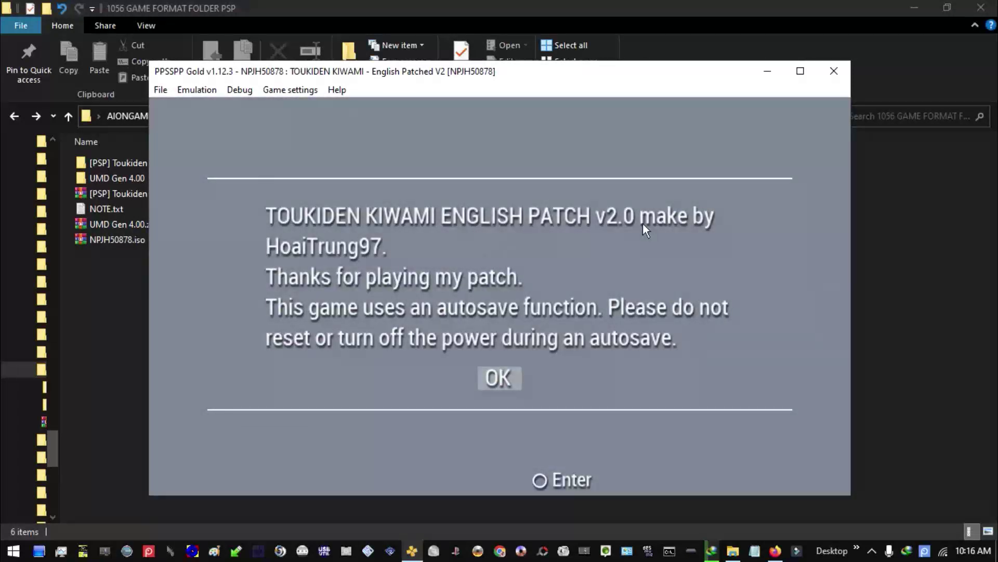
- Accept the English patch notice and start a new game (はじめから) from the title screen
{"action": "key", "text": "x"}
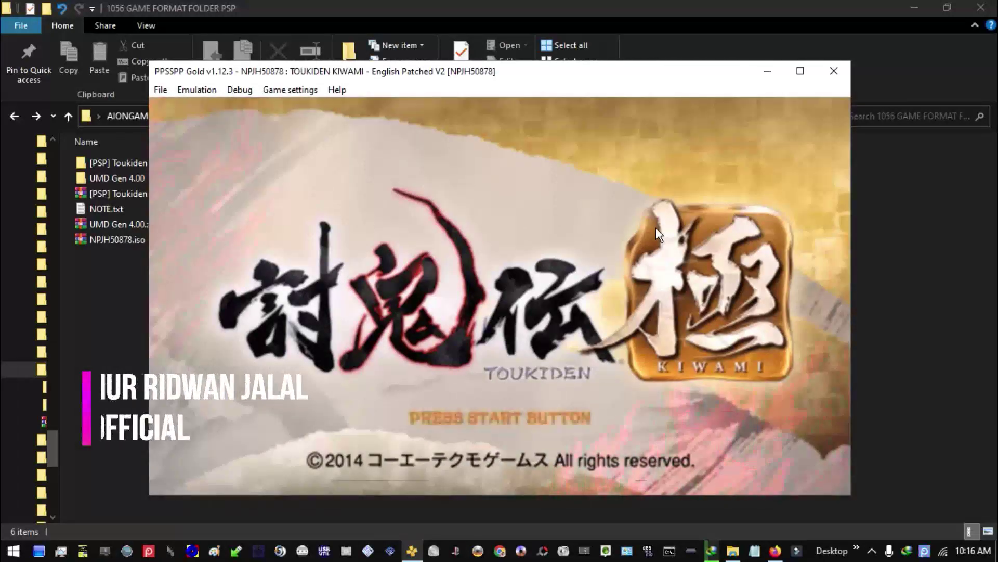
{"action": "key", "text": "space"}
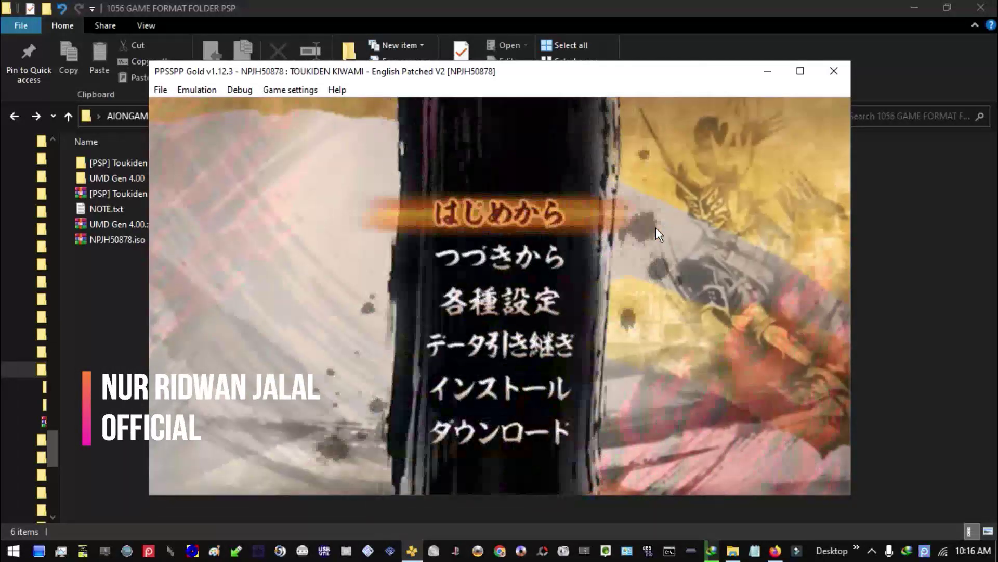
{"action": "key", "text": "x"}
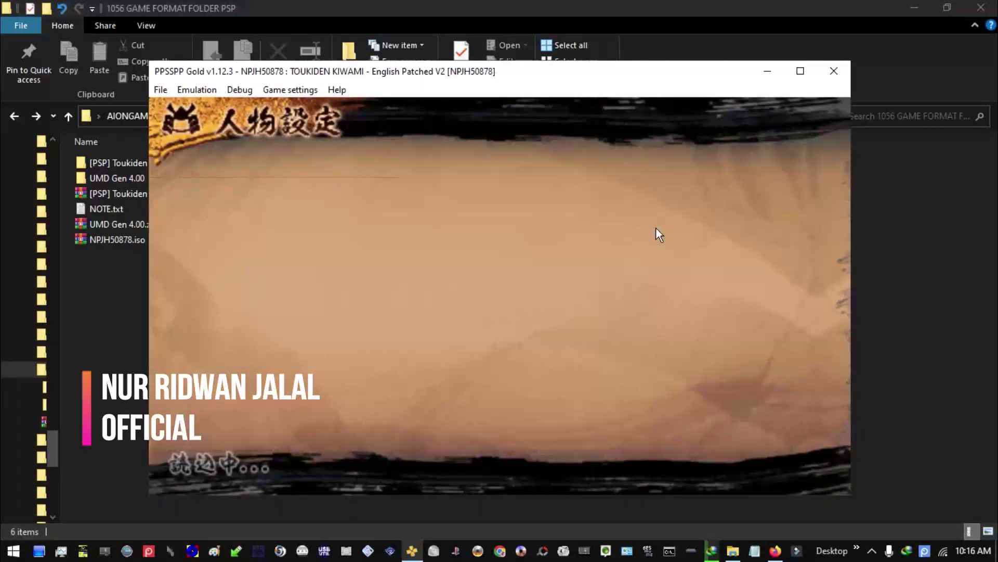
- Look through the character creation fields, including name, gender, hair, face, skin colour and voice
{"action": "key", "text": "Down"}
{"action": "key", "text": "Down"}
{"action": "key", "text": "Down"}
{"action": "key", "text": "Down"}
{"action": "key", "text": "Down"}
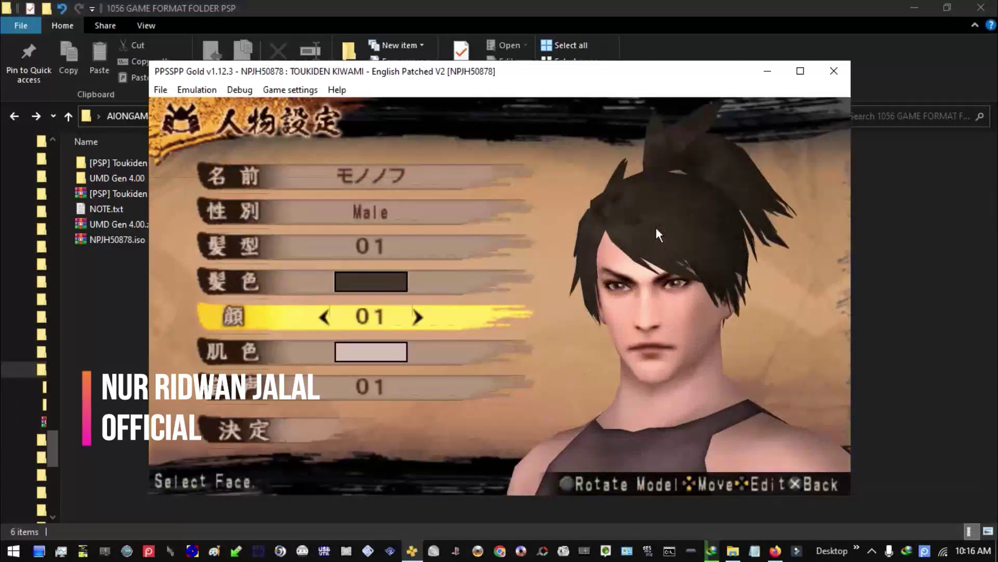
{"action": "key", "text": "Up"}
{"action": "key", "text": "Up"}
{"action": "key", "text": "Up"}
{"action": "key", "text": "Up"}
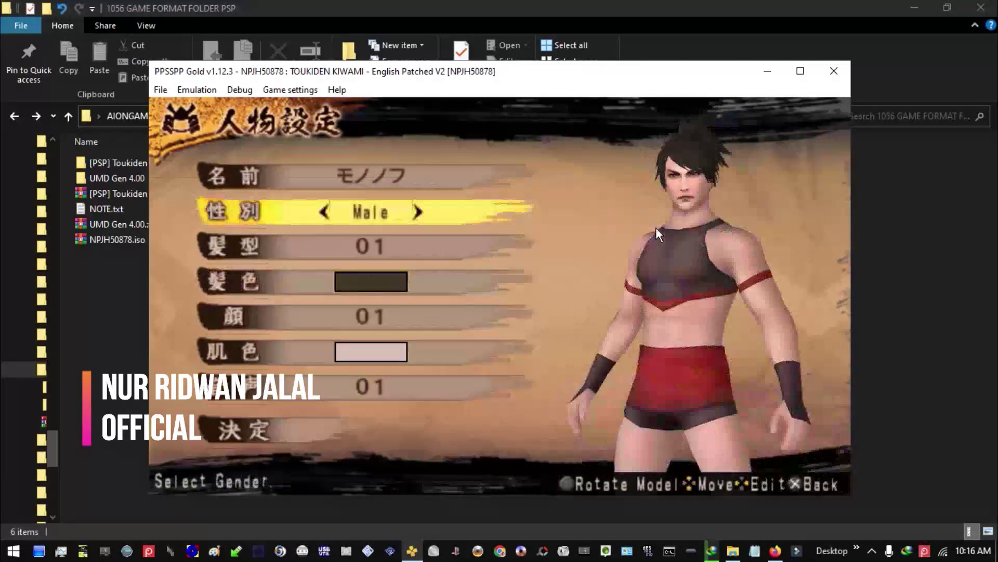
{"action": "key", "text": "Up"}
{"action": "key", "text": "Up"}
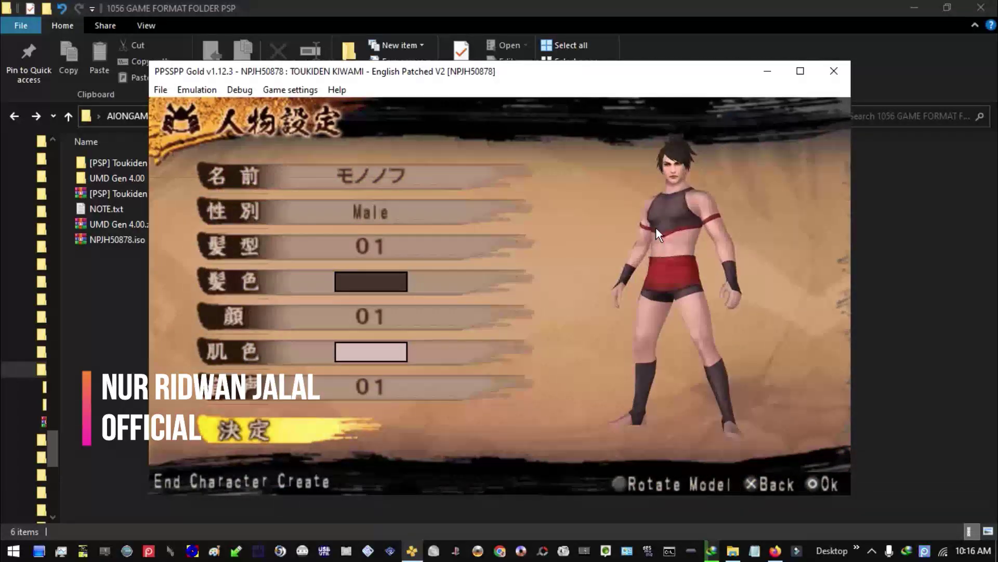
{"action": "key", "text": "Down"}
{"action": "key", "text": "Down"}
{"action": "key", "text": "Down"}
{"action": "key", "text": "Down"}
{"action": "key", "text": "Down"}
{"action": "key", "text": "Down"}
{"action": "key", "text": "Down"}
{"action": "key", "text": "Down"}
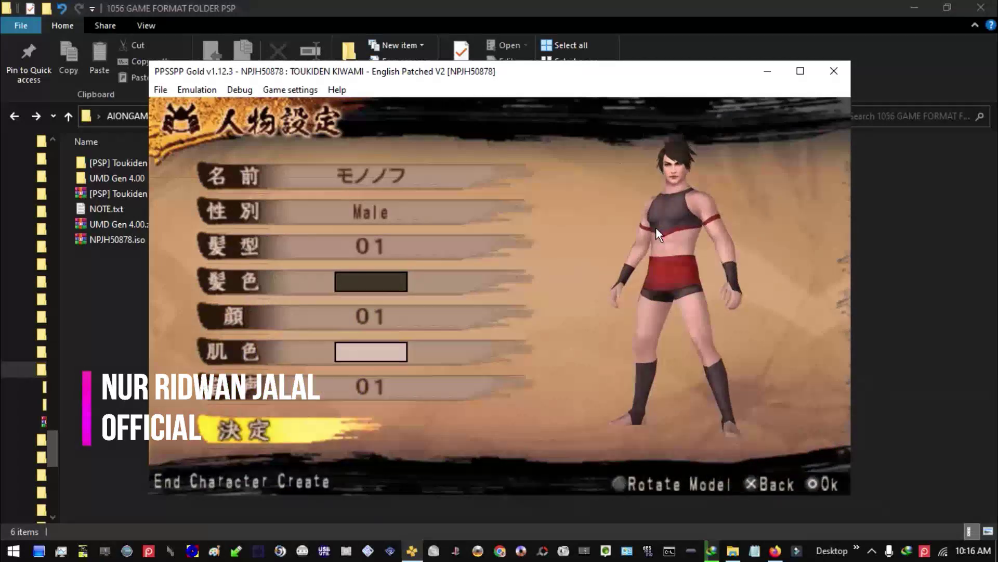
{"action": "key", "text": "Up"}
{"action": "key", "text": "Up"}
{"action": "key", "text": "Up"}
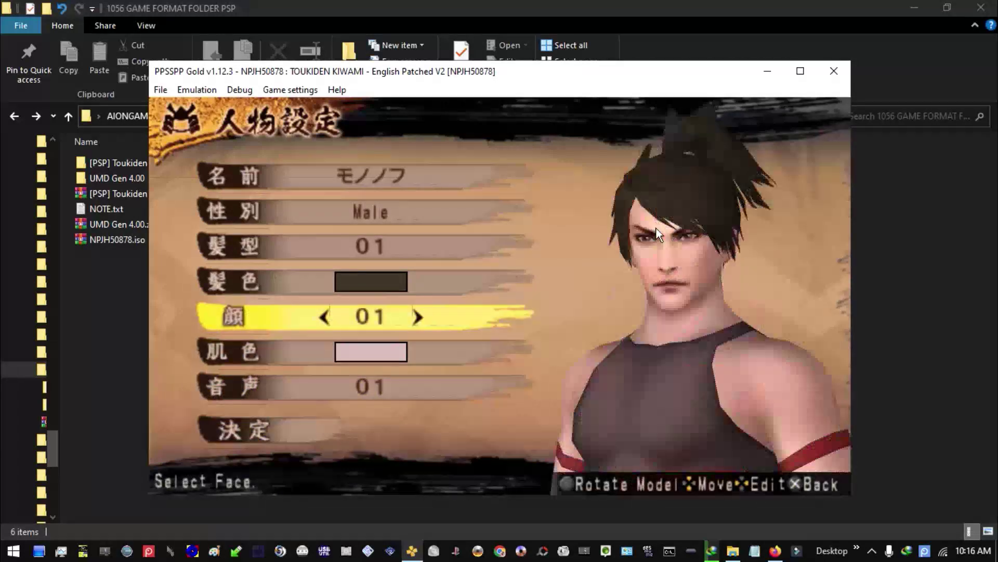
- Finish character creation with the default settings, choose the 太刀 weapon, and begin the game with this character
{"action": "key", "text": "Down"}
{"action": "key", "text": "Down"}
{"action": "key", "text": "Down"}
{"action": "key", "text": "x"}
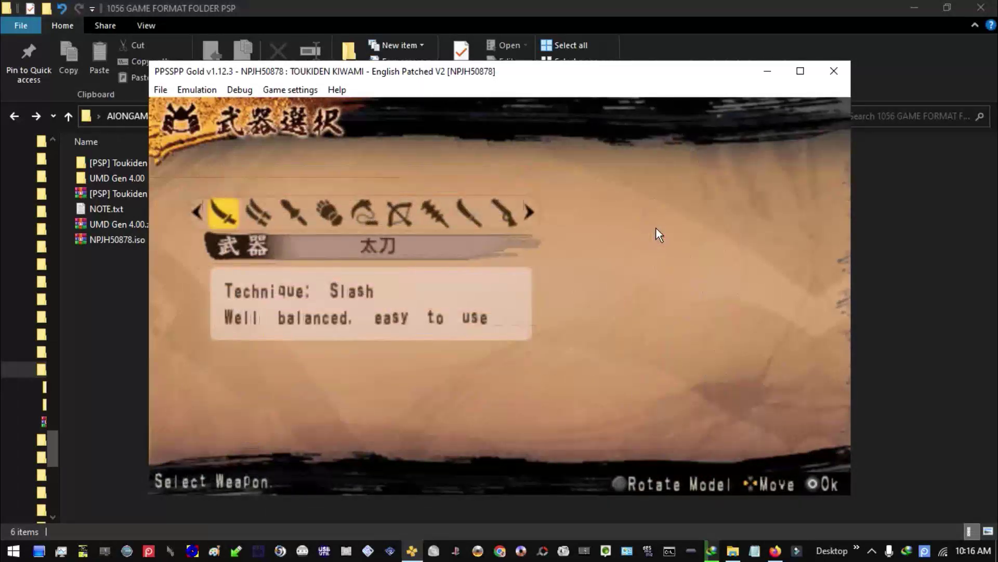
{"action": "key", "text": "x"}
{"action": "key", "text": "Left"}
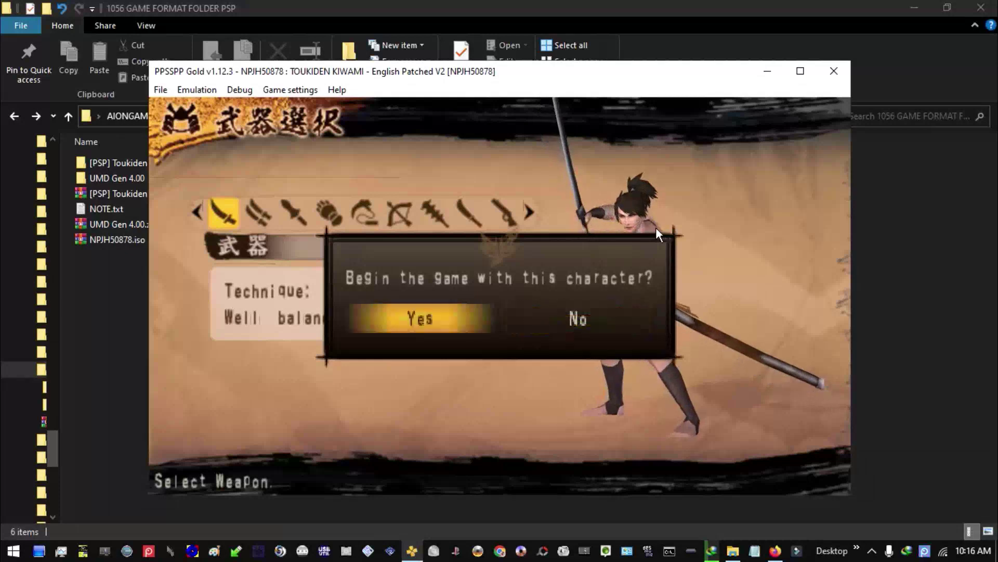
{"action": "key", "text": "x"}
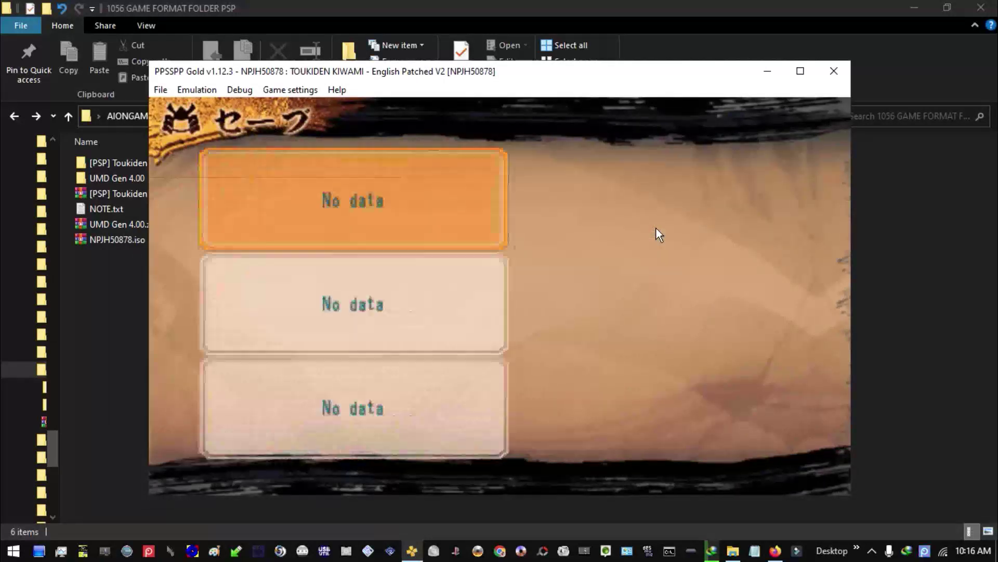
- Save the game in the first empty save slot and switch the emulator to full screen
{"action": "key", "text": "x"}
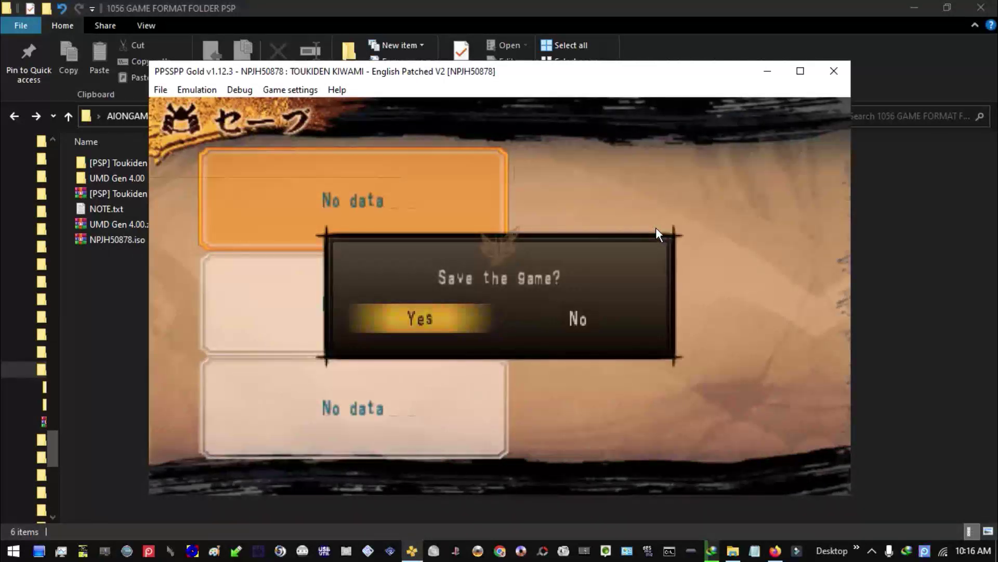
{"action": "key", "text": "x"}
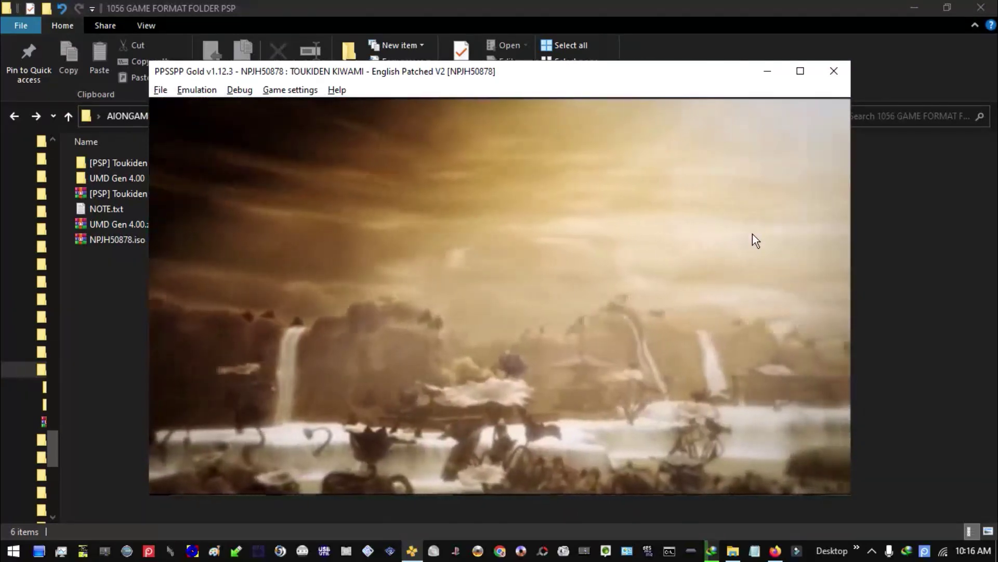
{"action": "double_click", "coordinate": [753, 234]}
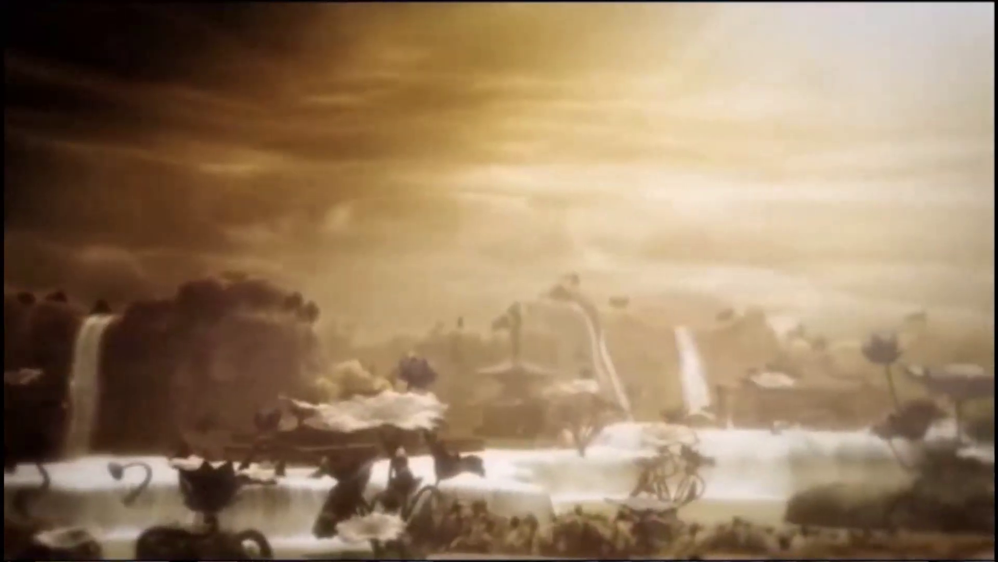